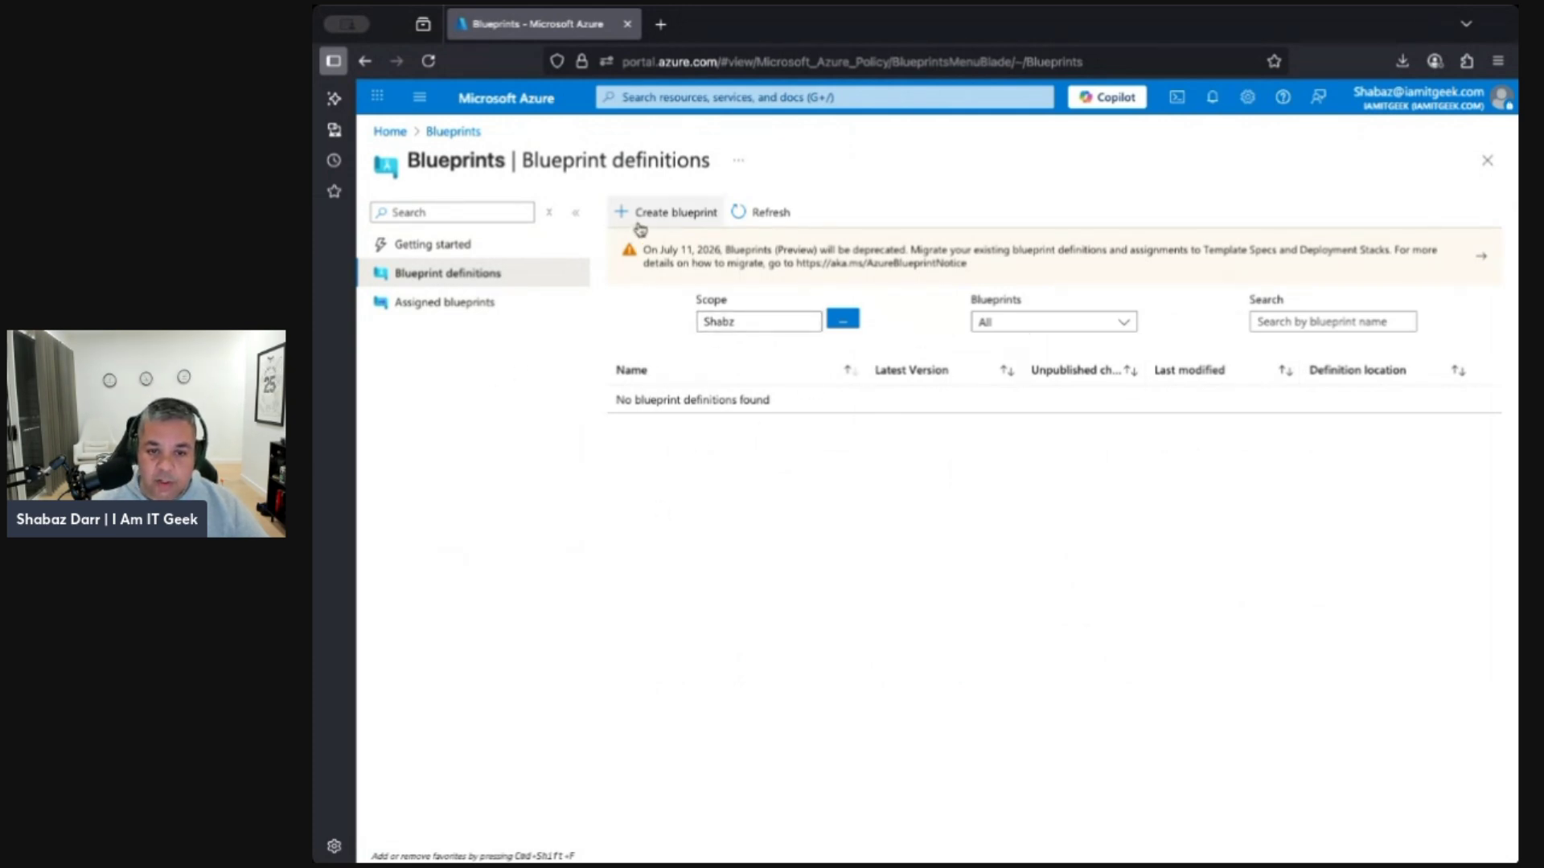
Create a blueprint from the CAF Foundation sample and name it ITGEEK-BP-DEMO
{"action": "left_click", "coordinate": [665, 217]}
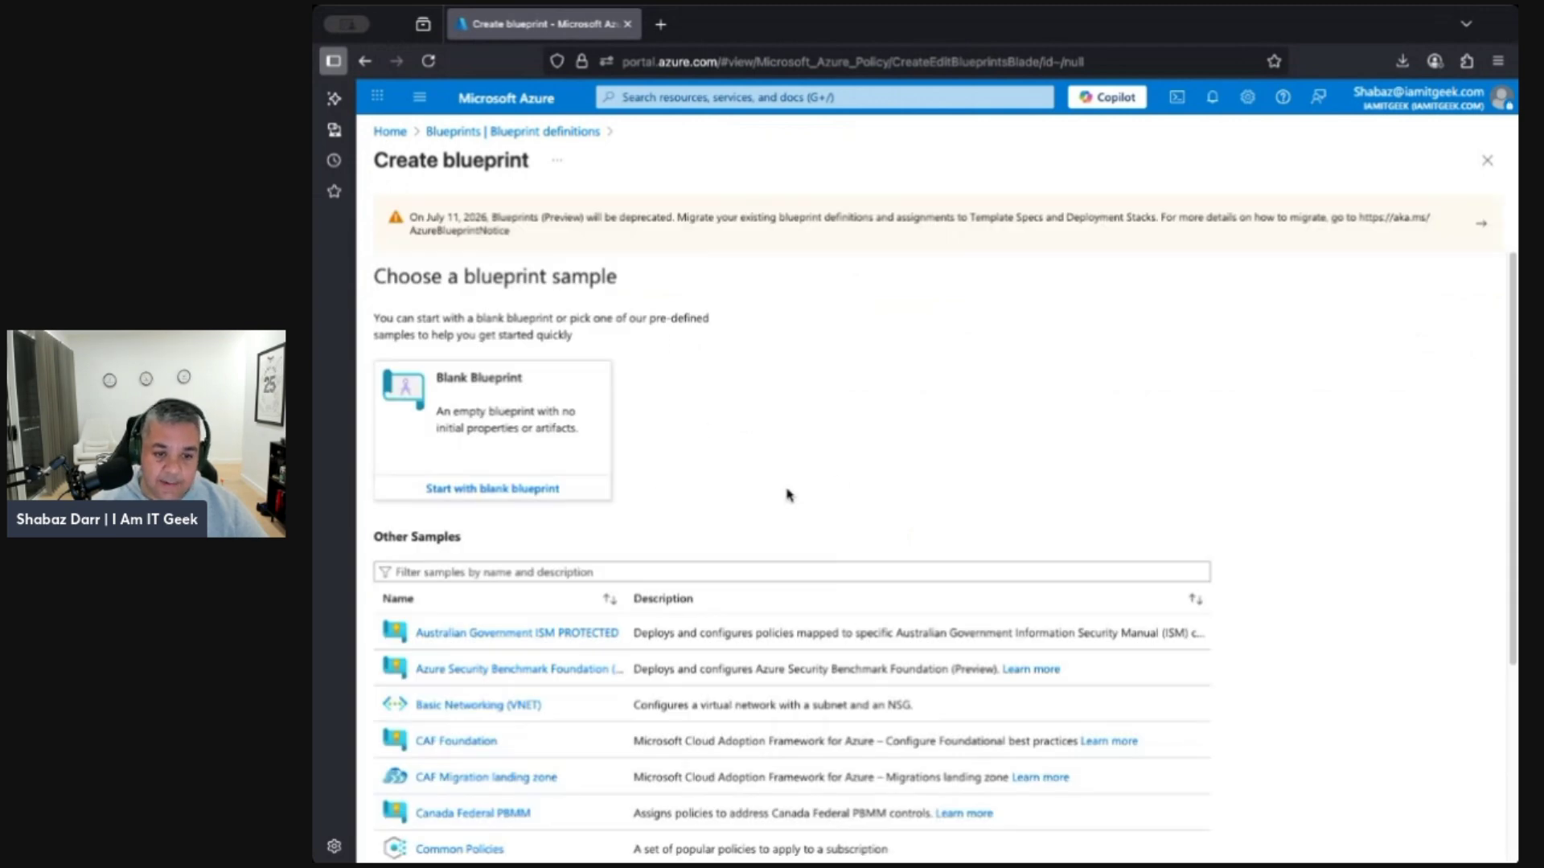
{"action": "scroll", "coordinate": [787, 493], "scroll_direction": "down", "scroll_amount": 1}
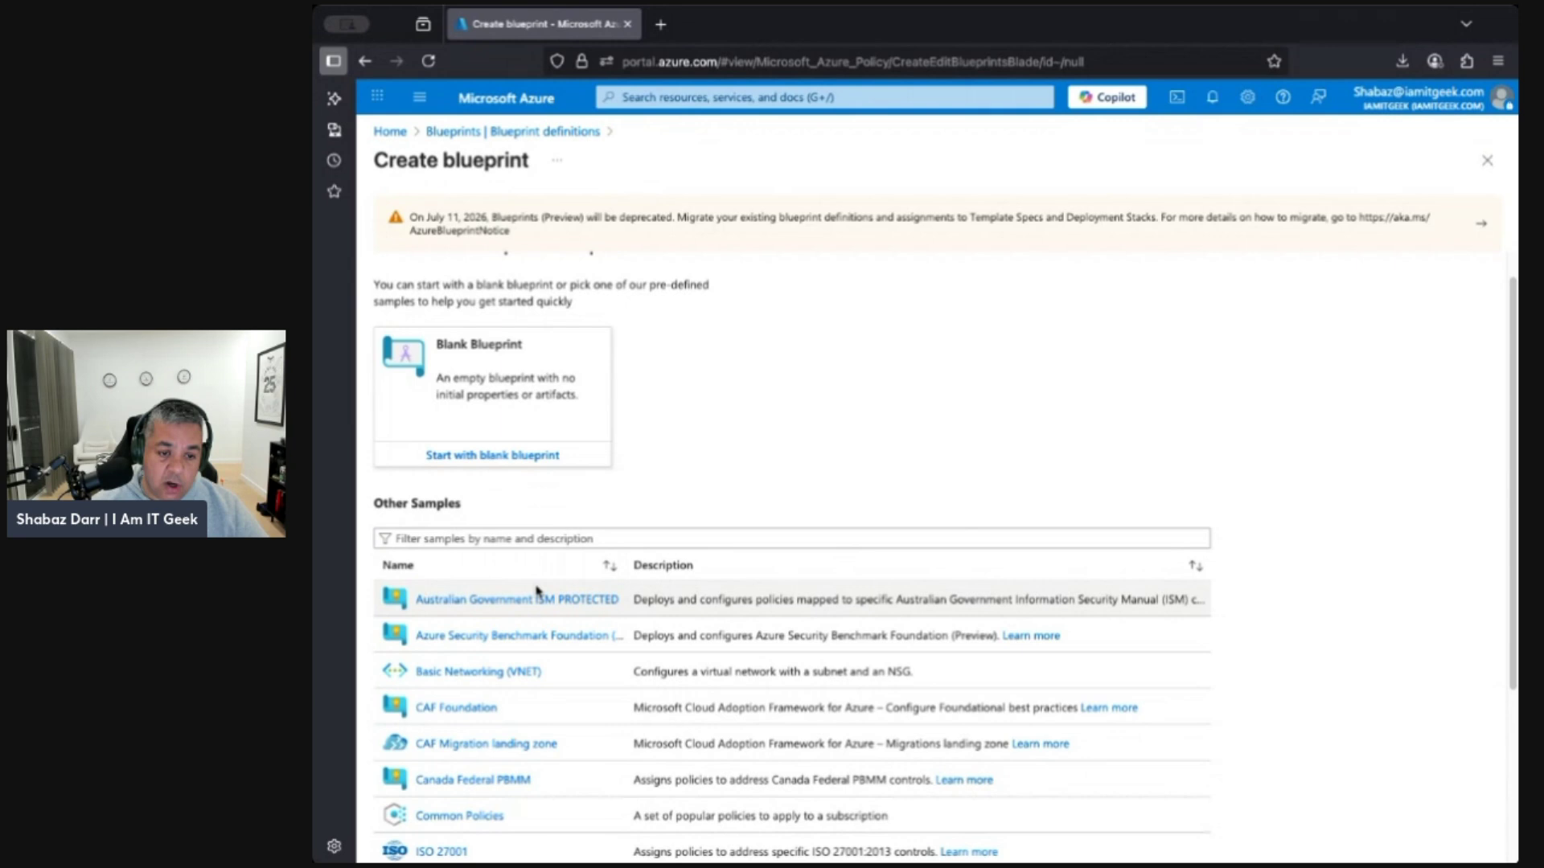
{"action": "scroll", "coordinate": [537, 591], "scroll_direction": "down", "scroll_amount": 3}
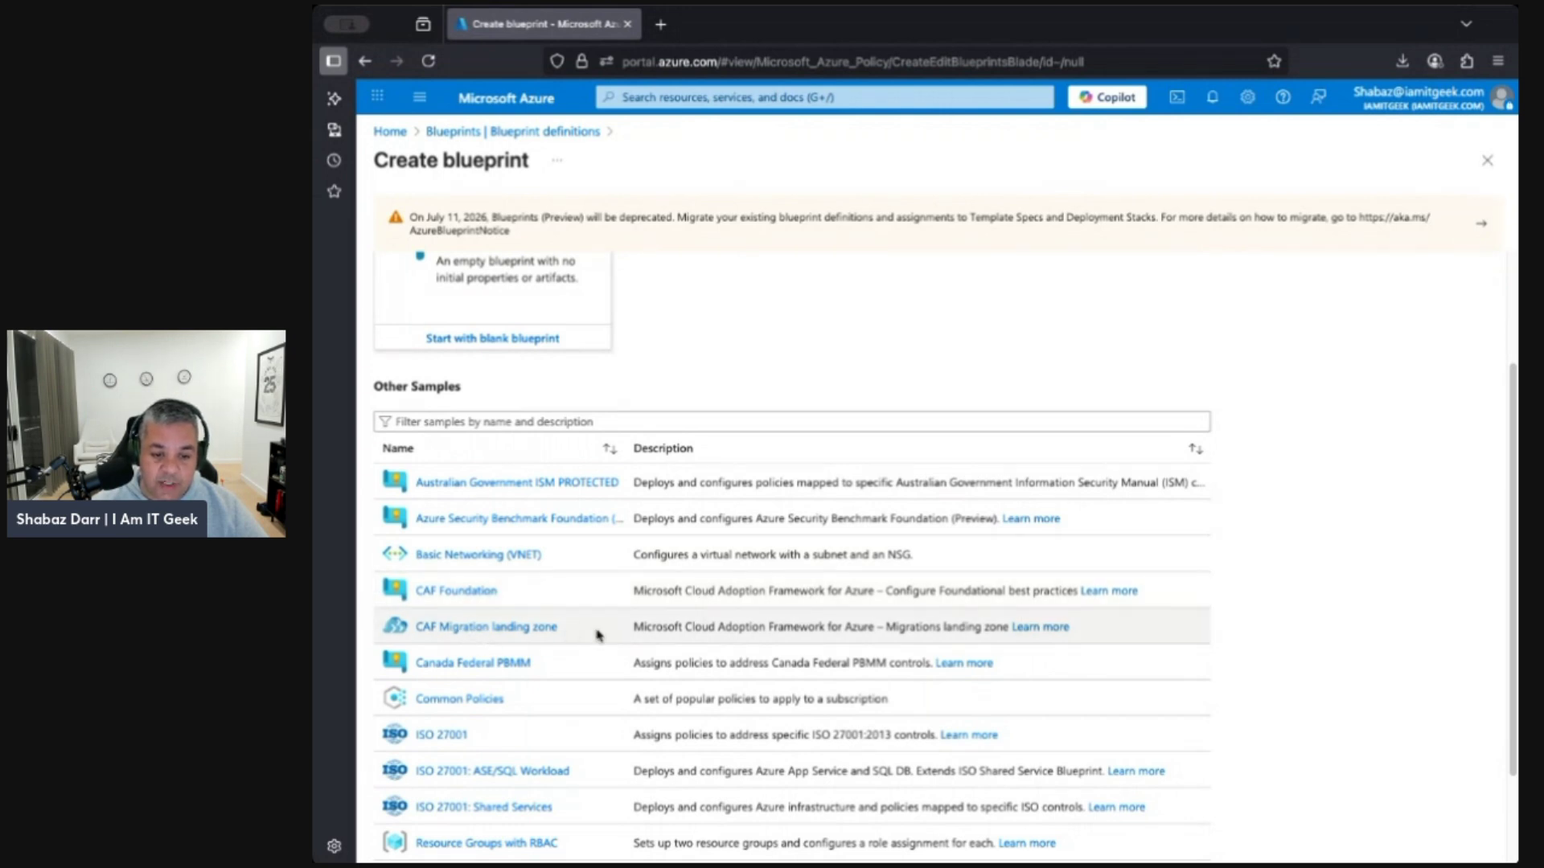
{"action": "scroll", "coordinate": [724, 642], "scroll_direction": "down", "scroll_amount": 3}
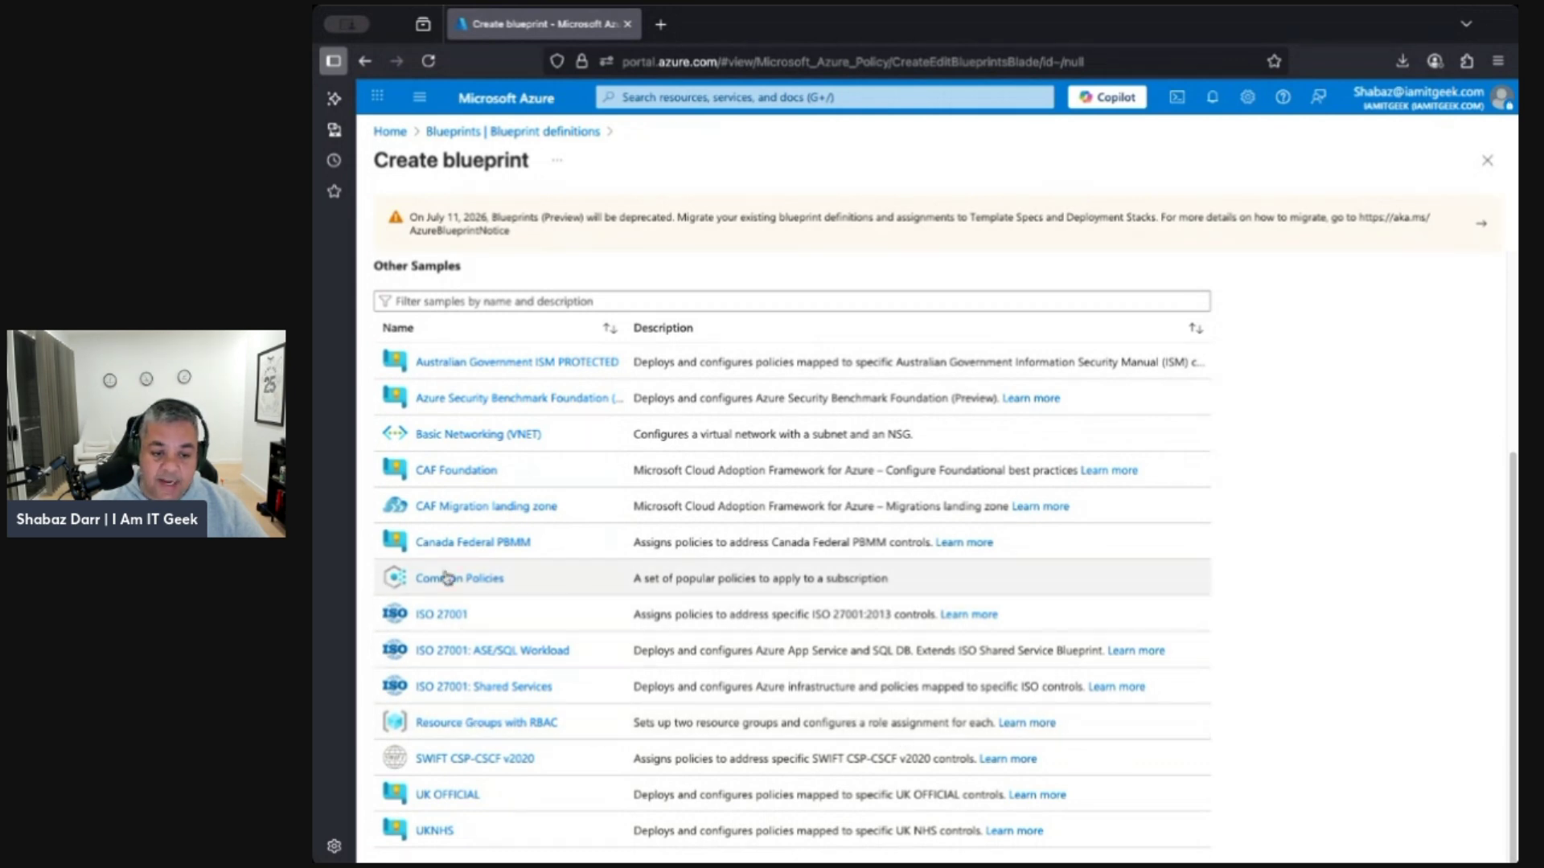
{"action": "left_click", "coordinate": [450, 478]}
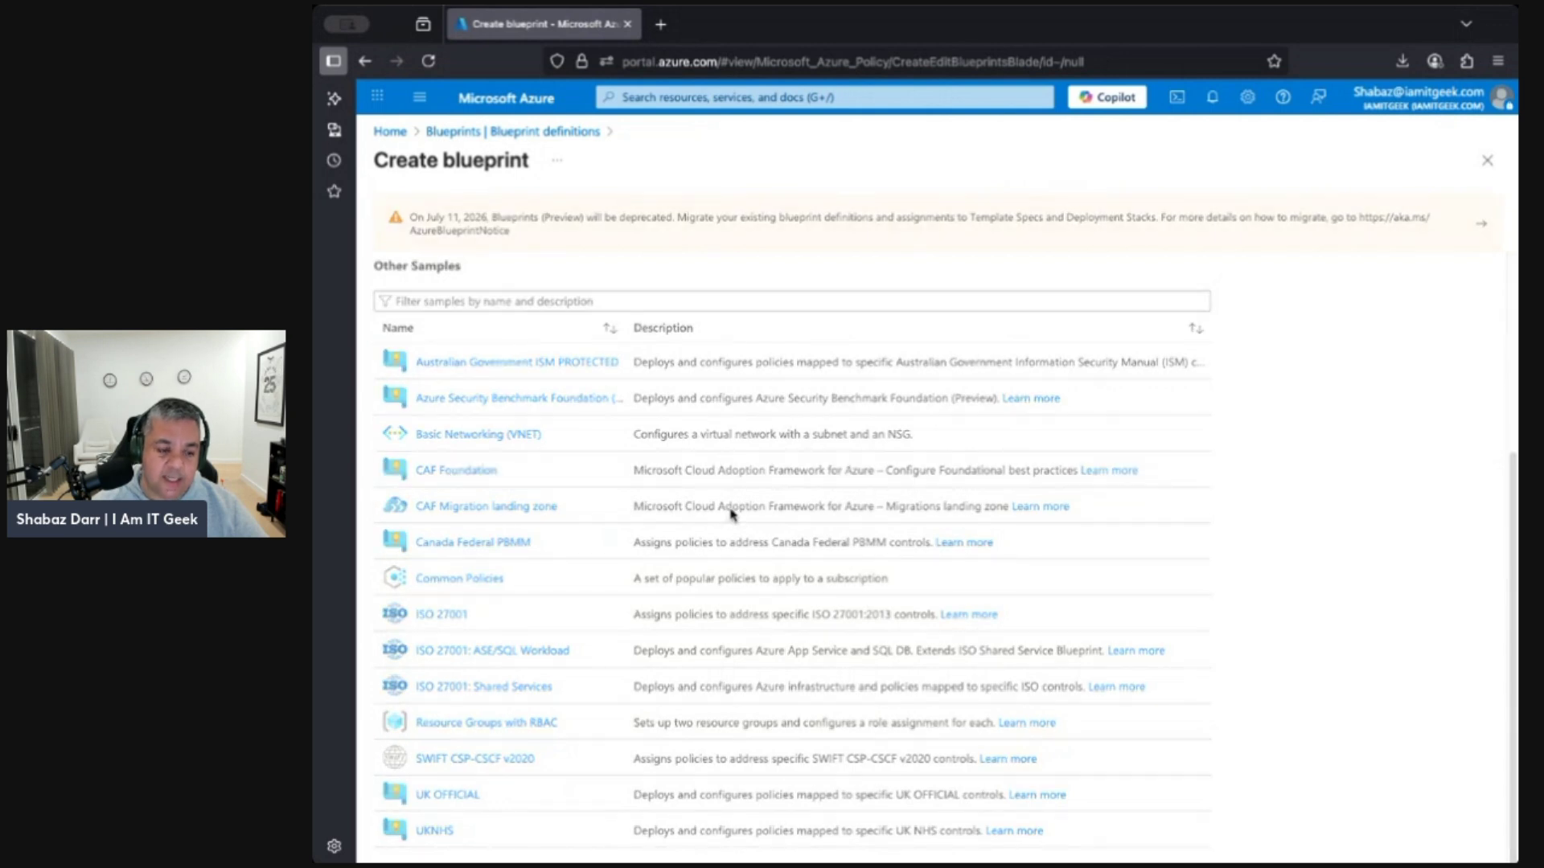
{"action": "left_click", "coordinate": [480, 325]}
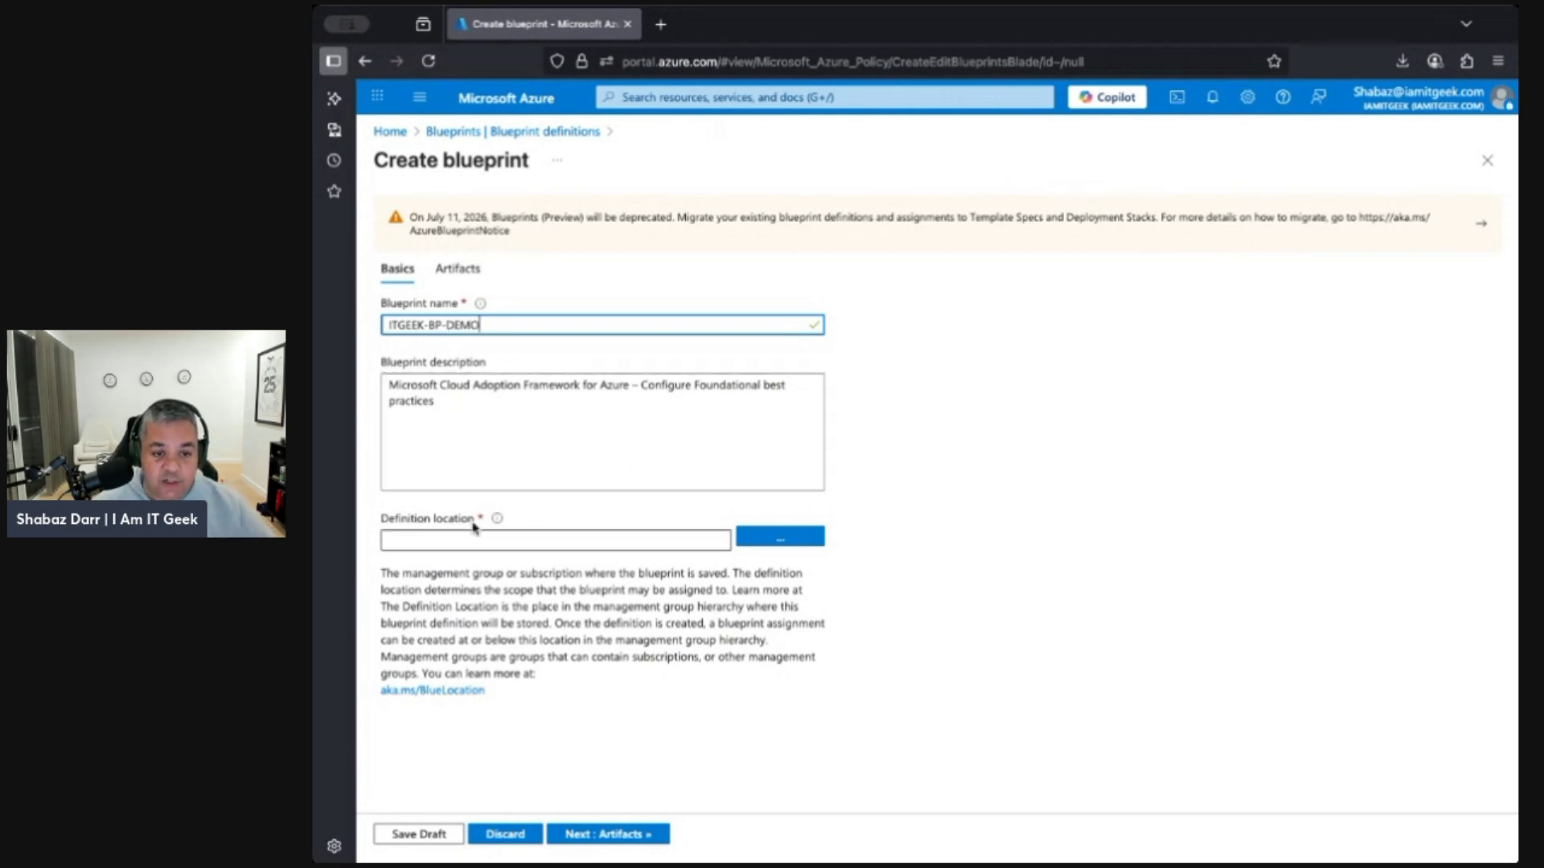
Set the blueprint's definition location to the Iamitgeek subscription and proceed to its artifacts
{"action": "left_click", "coordinate": [784, 537]}
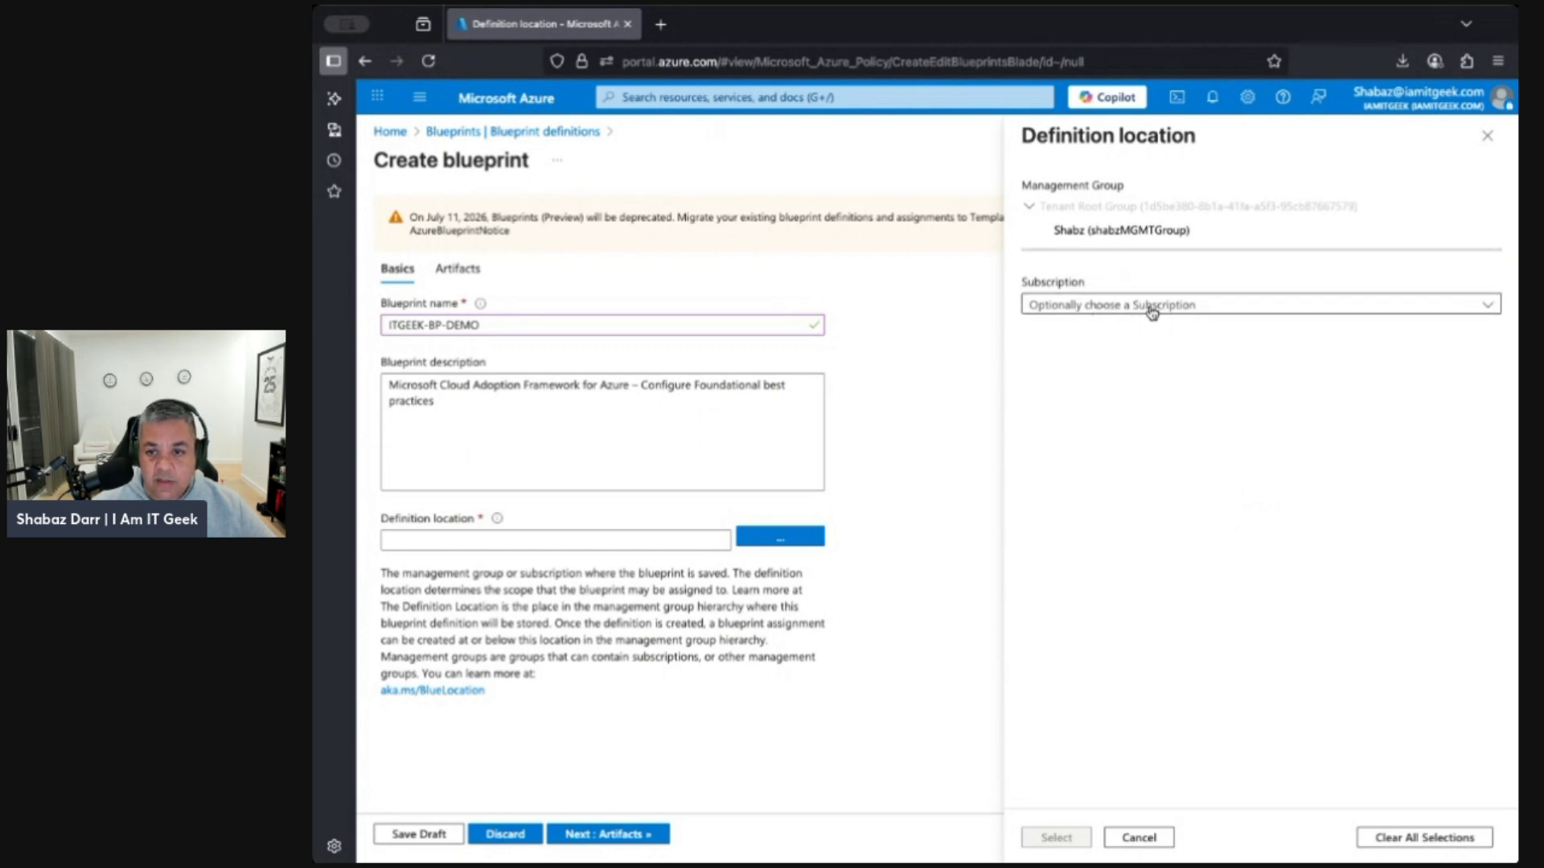
{"action": "left_click", "coordinate": [1152, 313]}
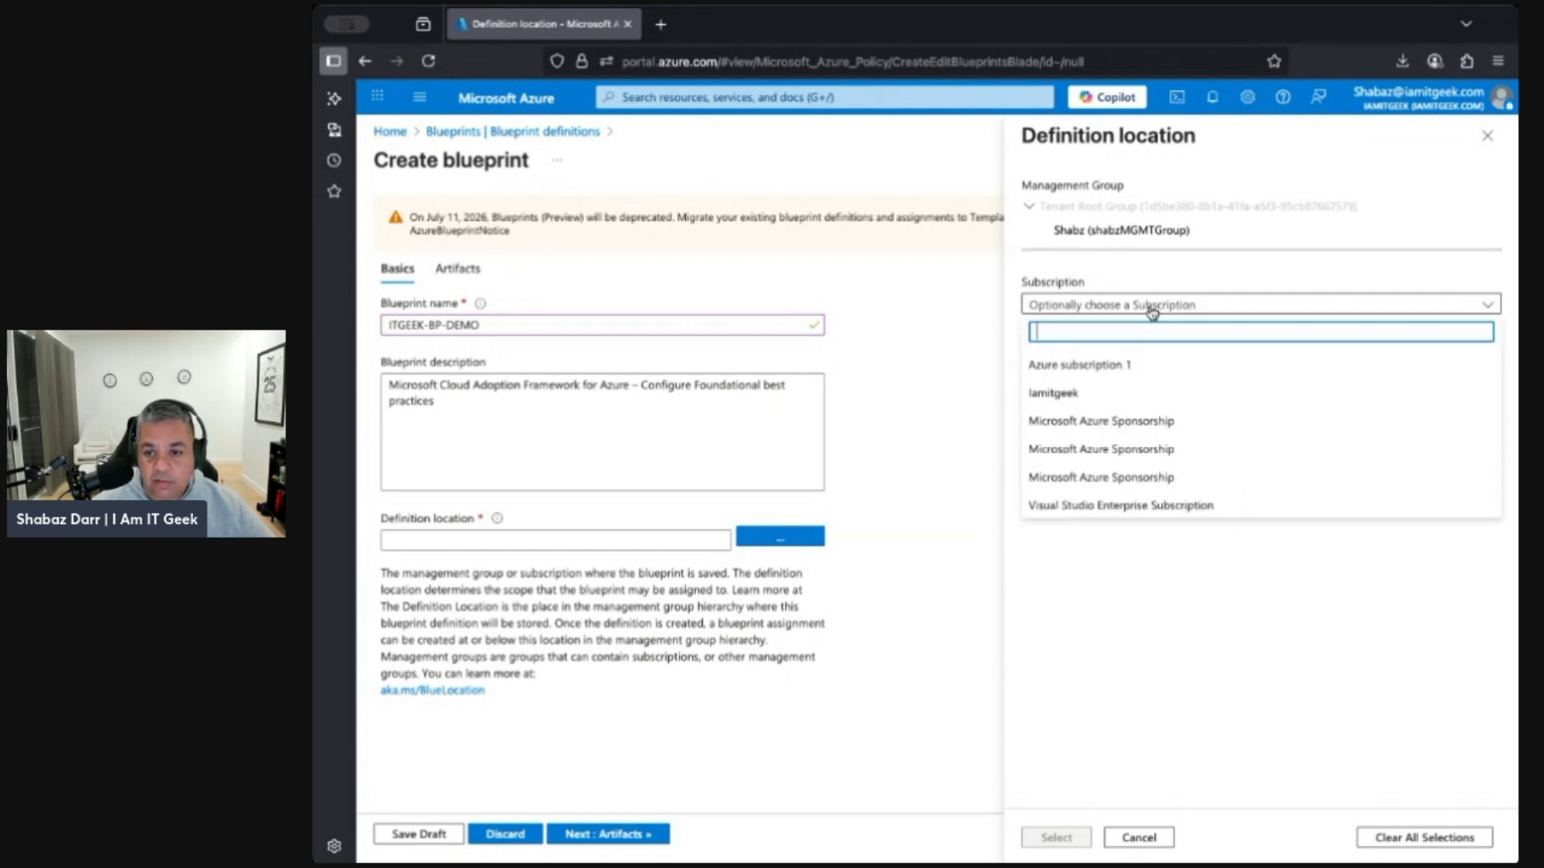
{"action": "left_click", "coordinate": [1076, 389]}
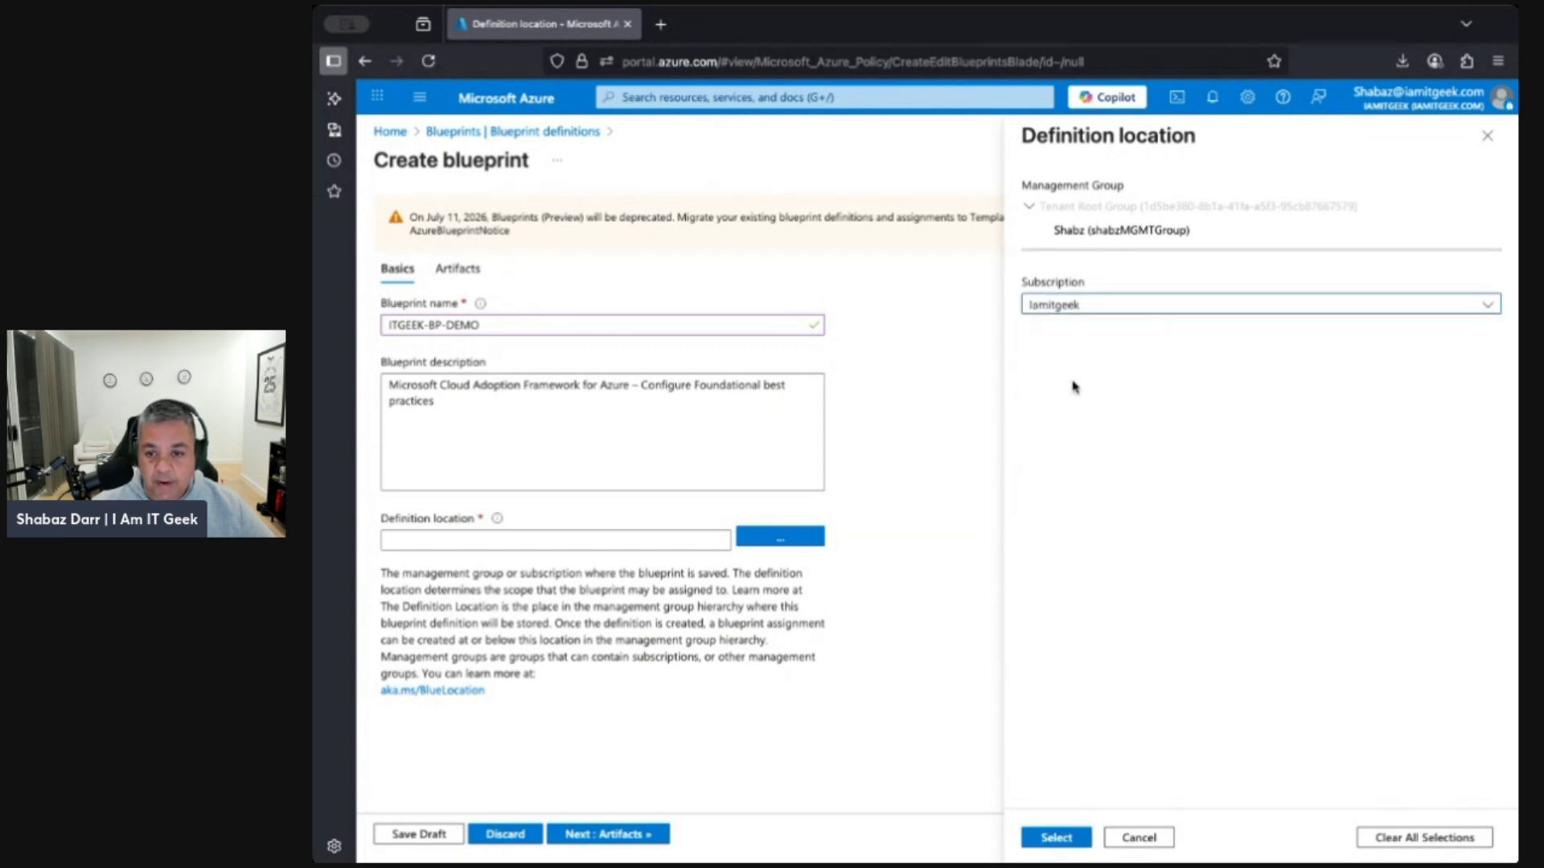
{"action": "left_click", "coordinate": [1055, 838]}
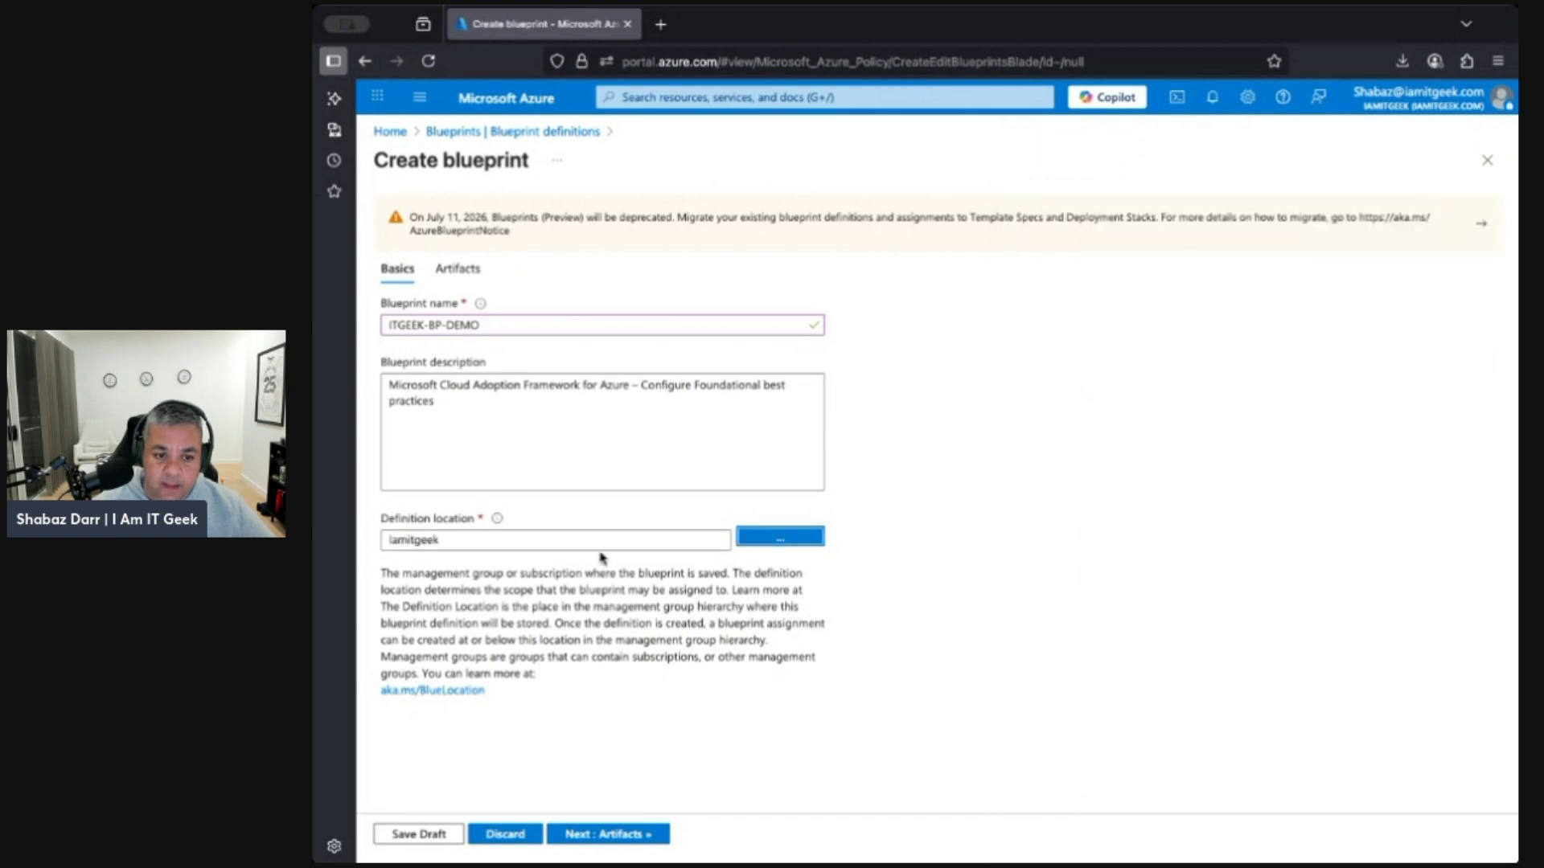
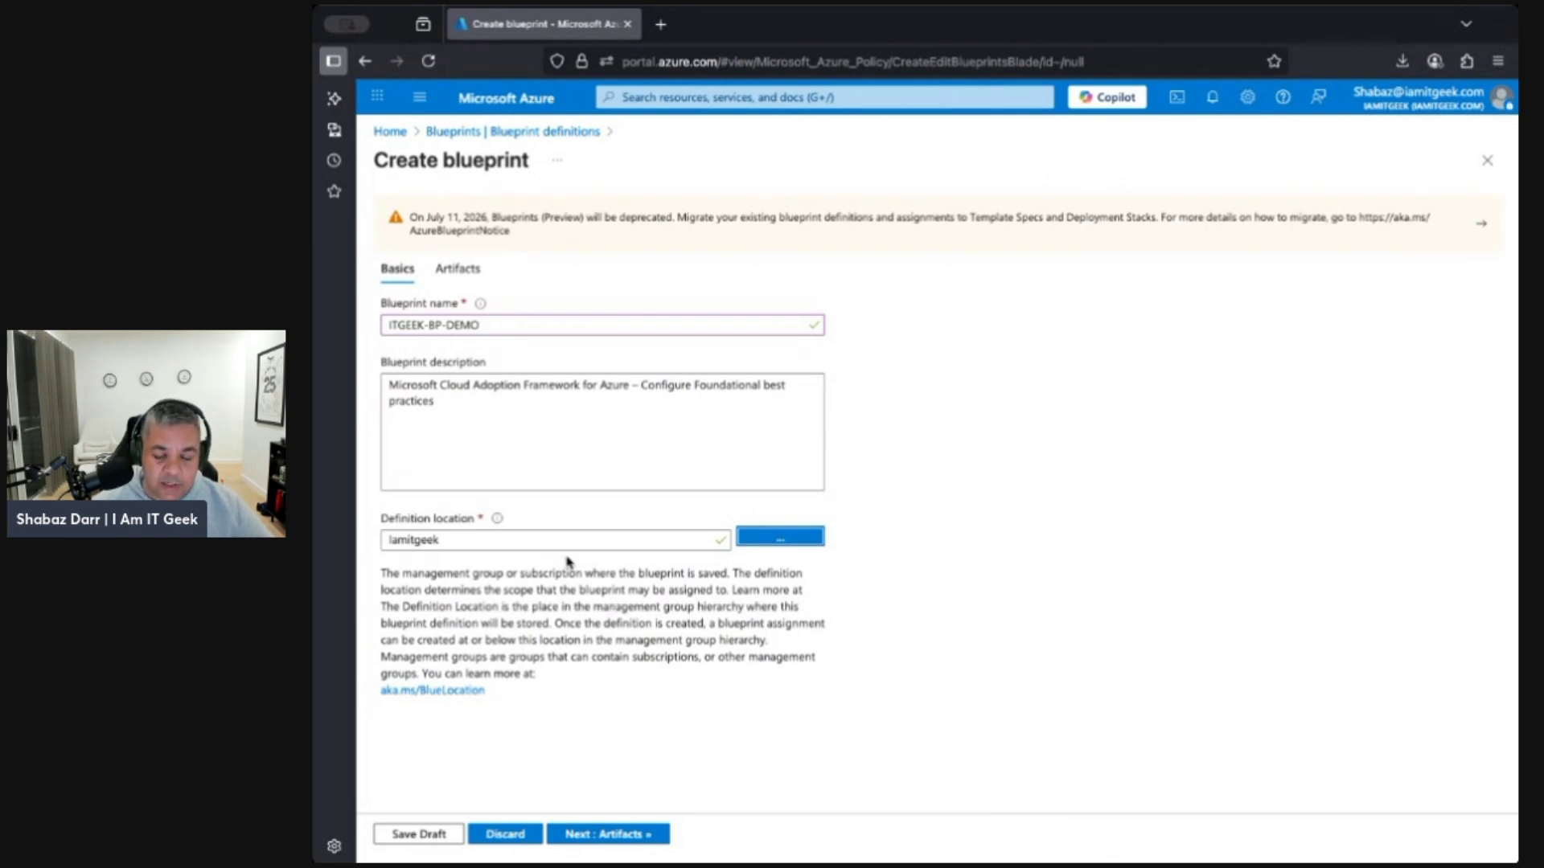
{"action": "left_click", "coordinate": [640, 835]}
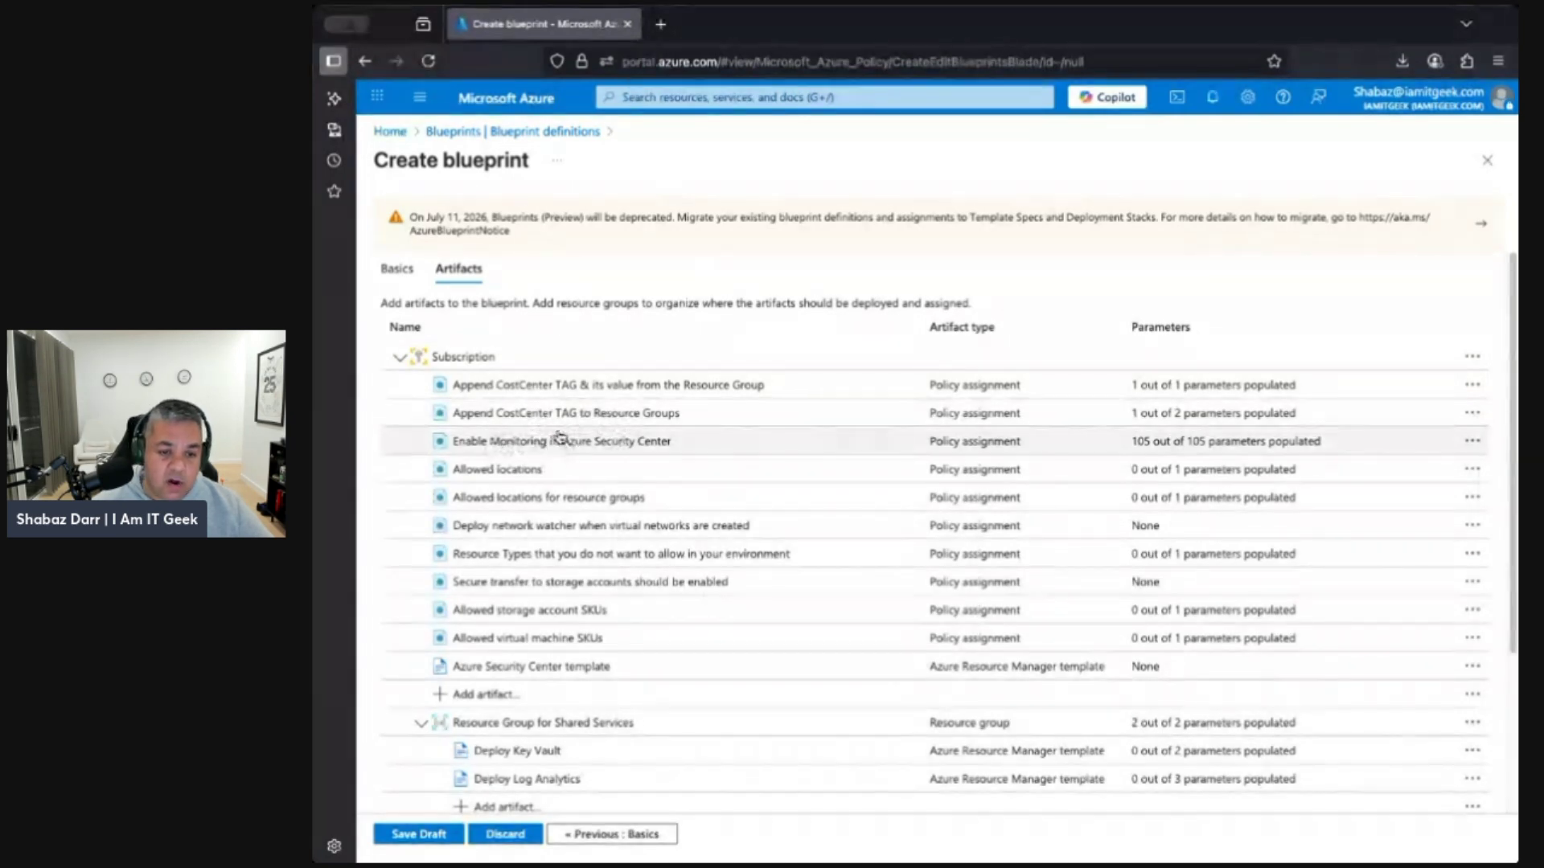
Review the parameters of the Allowed locations and Allowed virtual machine SKUs policies, saving each without changes
{"action": "left_click", "coordinate": [521, 479]}
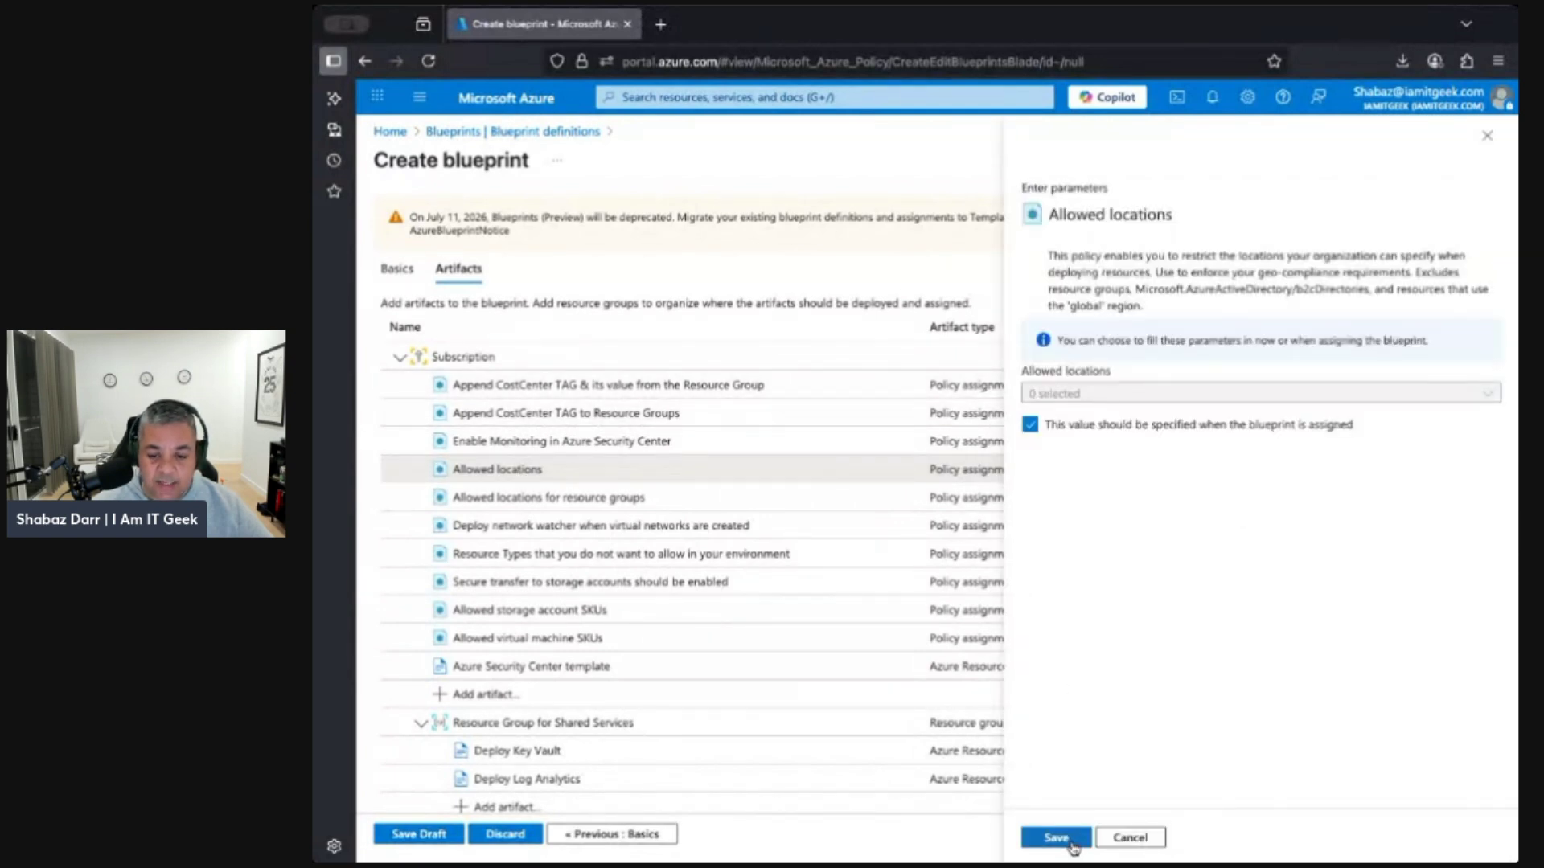
{"action": "left_click", "coordinate": [1072, 844]}
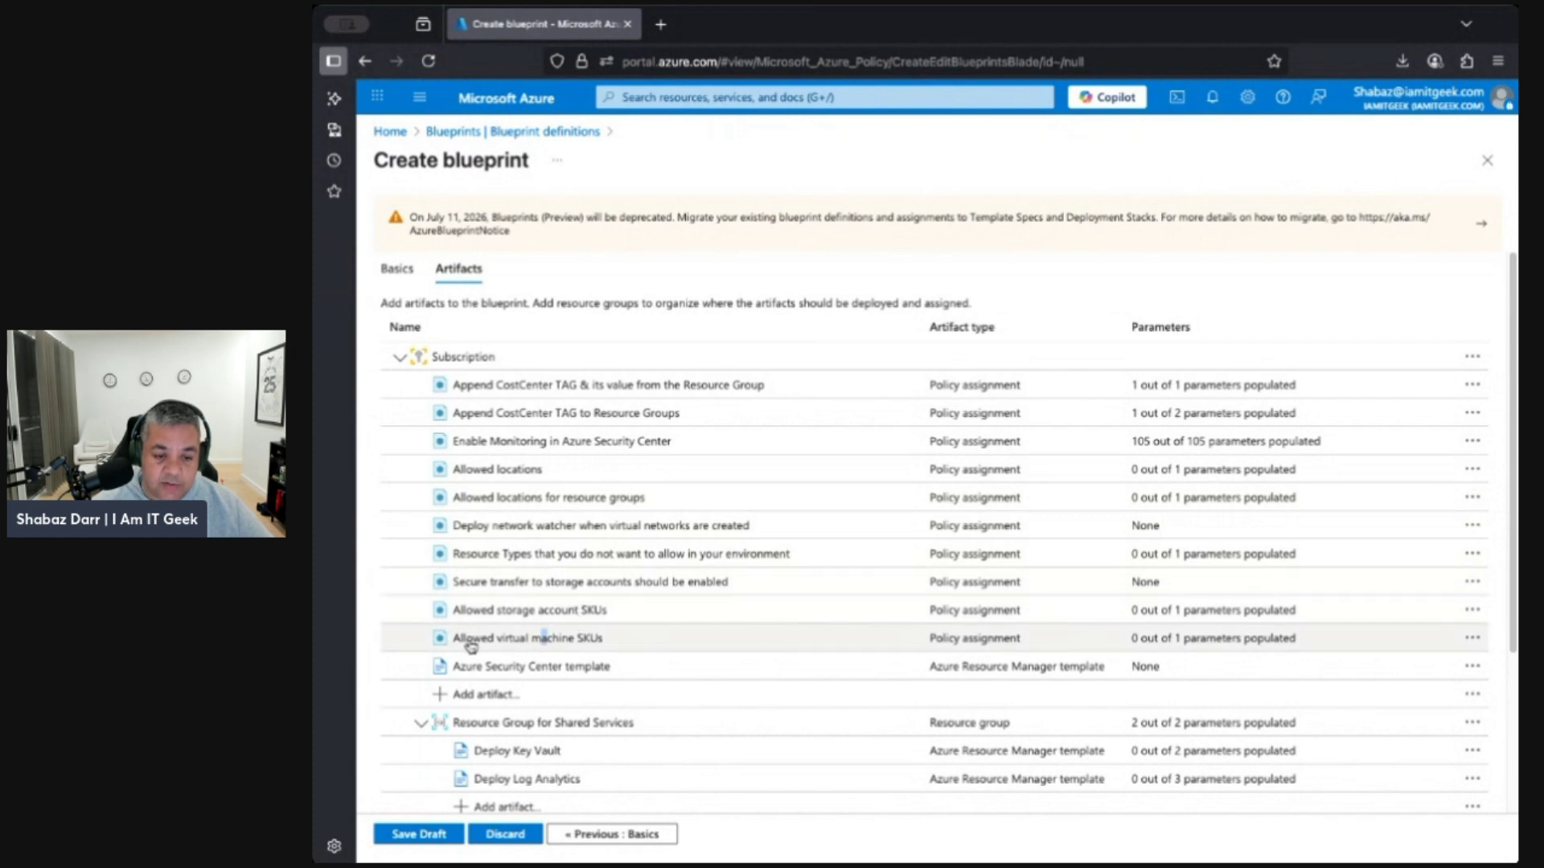
{"action": "left_click", "coordinate": [517, 643]}
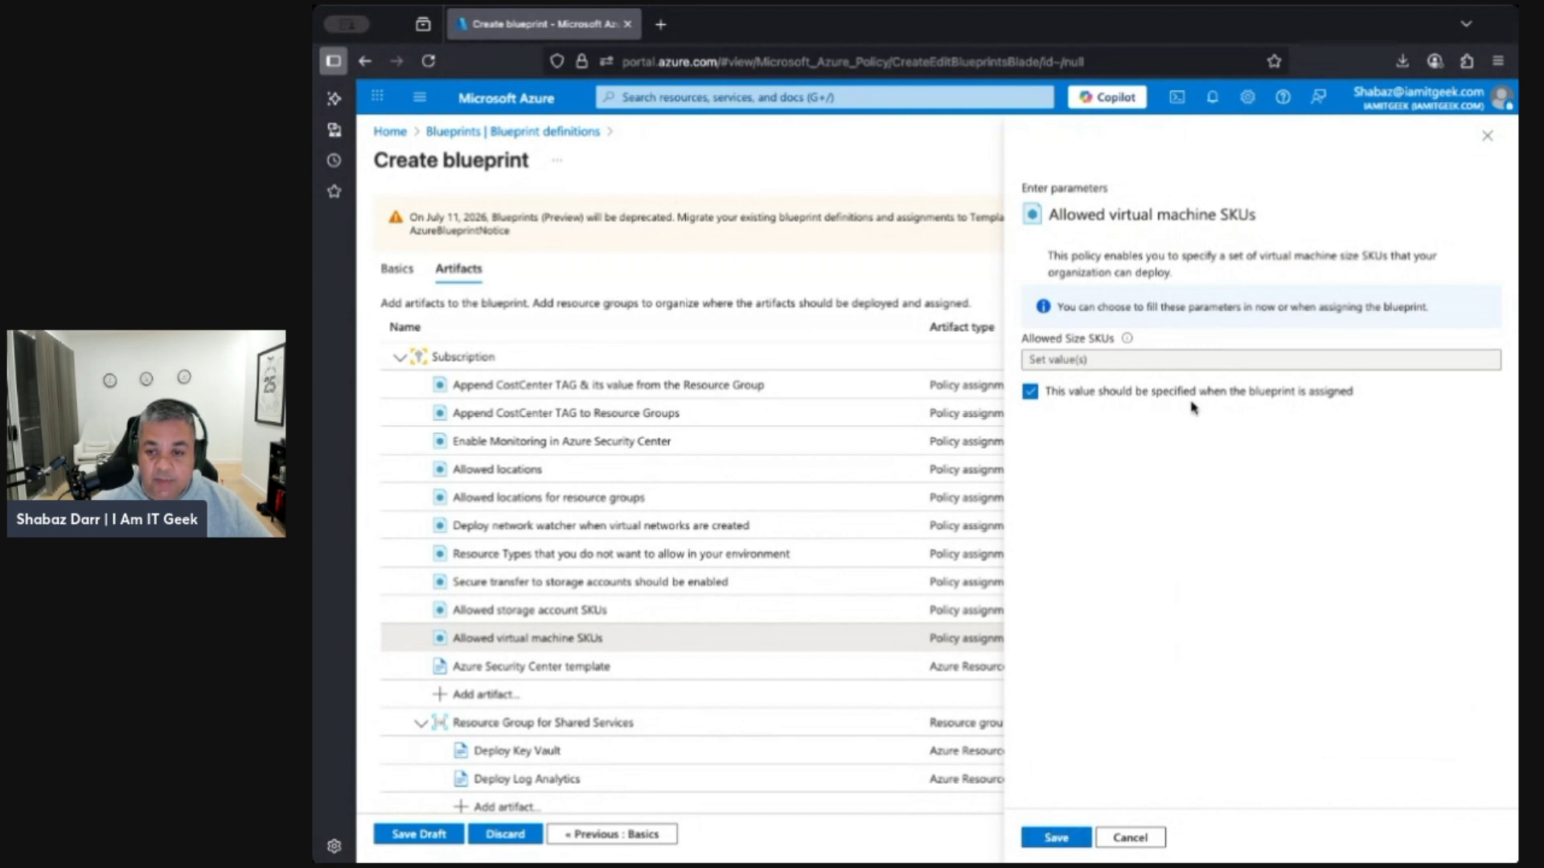
{"action": "left_click", "coordinate": [1062, 841]}
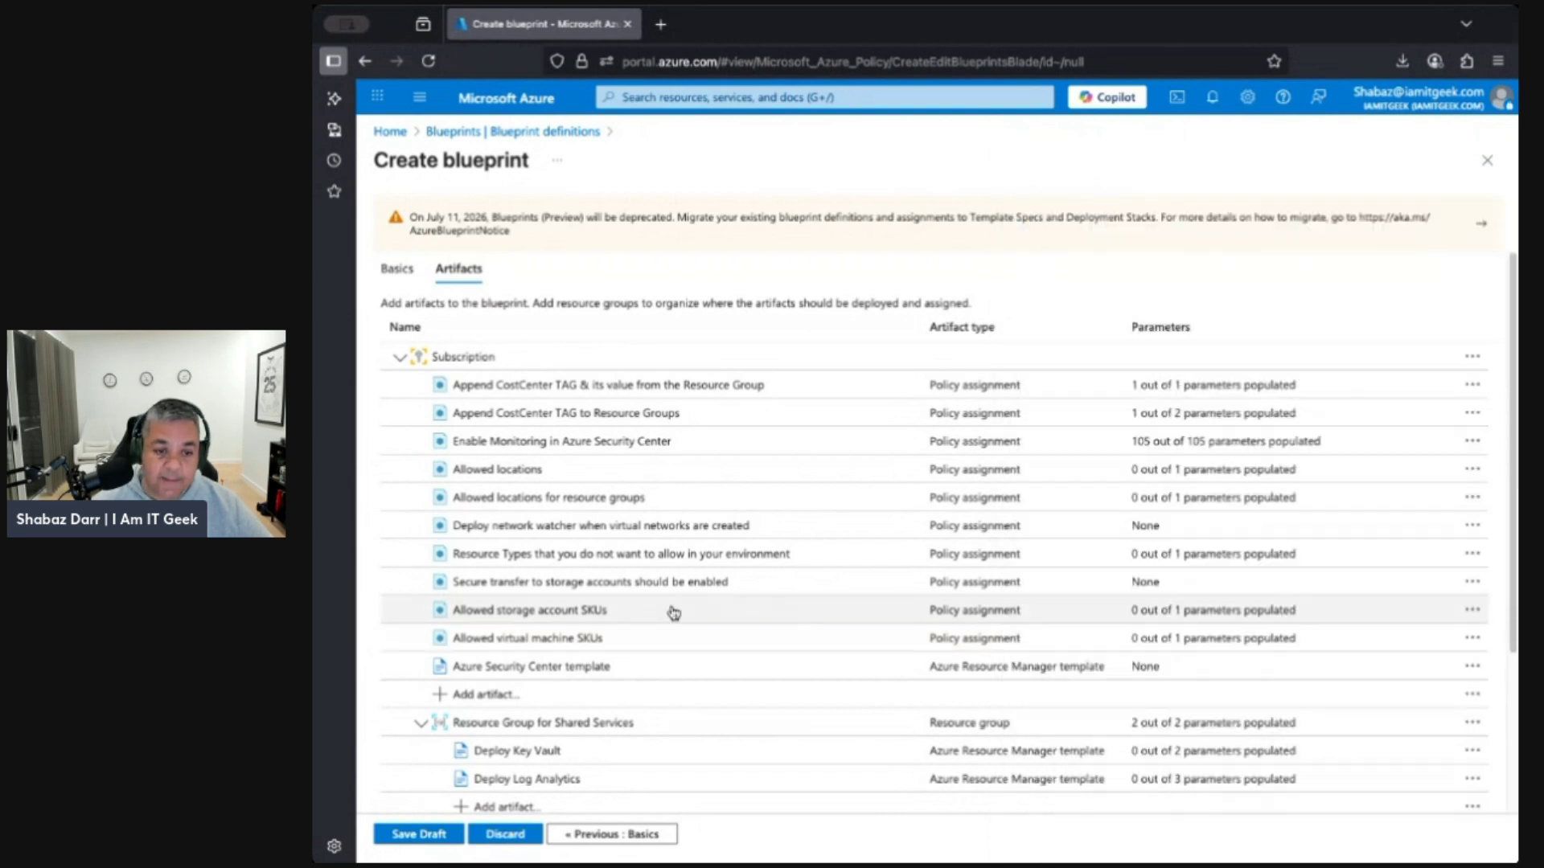
Set the Allowed locations policy to Australia East instead of leaving the value for blueprint assignment, and save it
{"action": "left_click", "coordinate": [503, 473]}
{"action": "left_click", "coordinate": [1029, 427]}
{"action": "left_click", "coordinate": [1119, 394]}
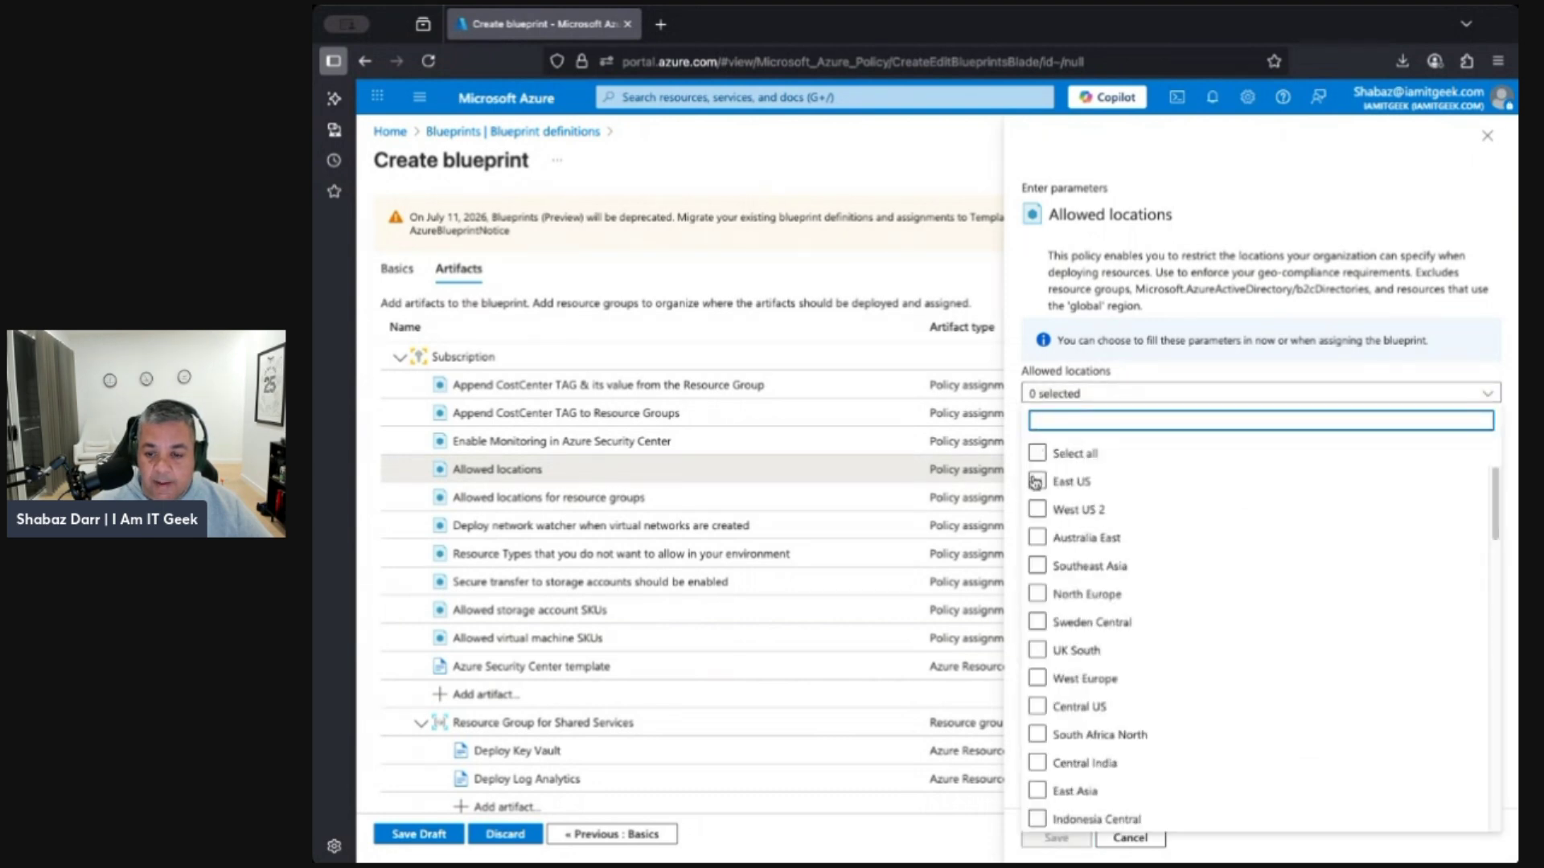
{"action": "left_click", "coordinate": [1038, 537]}
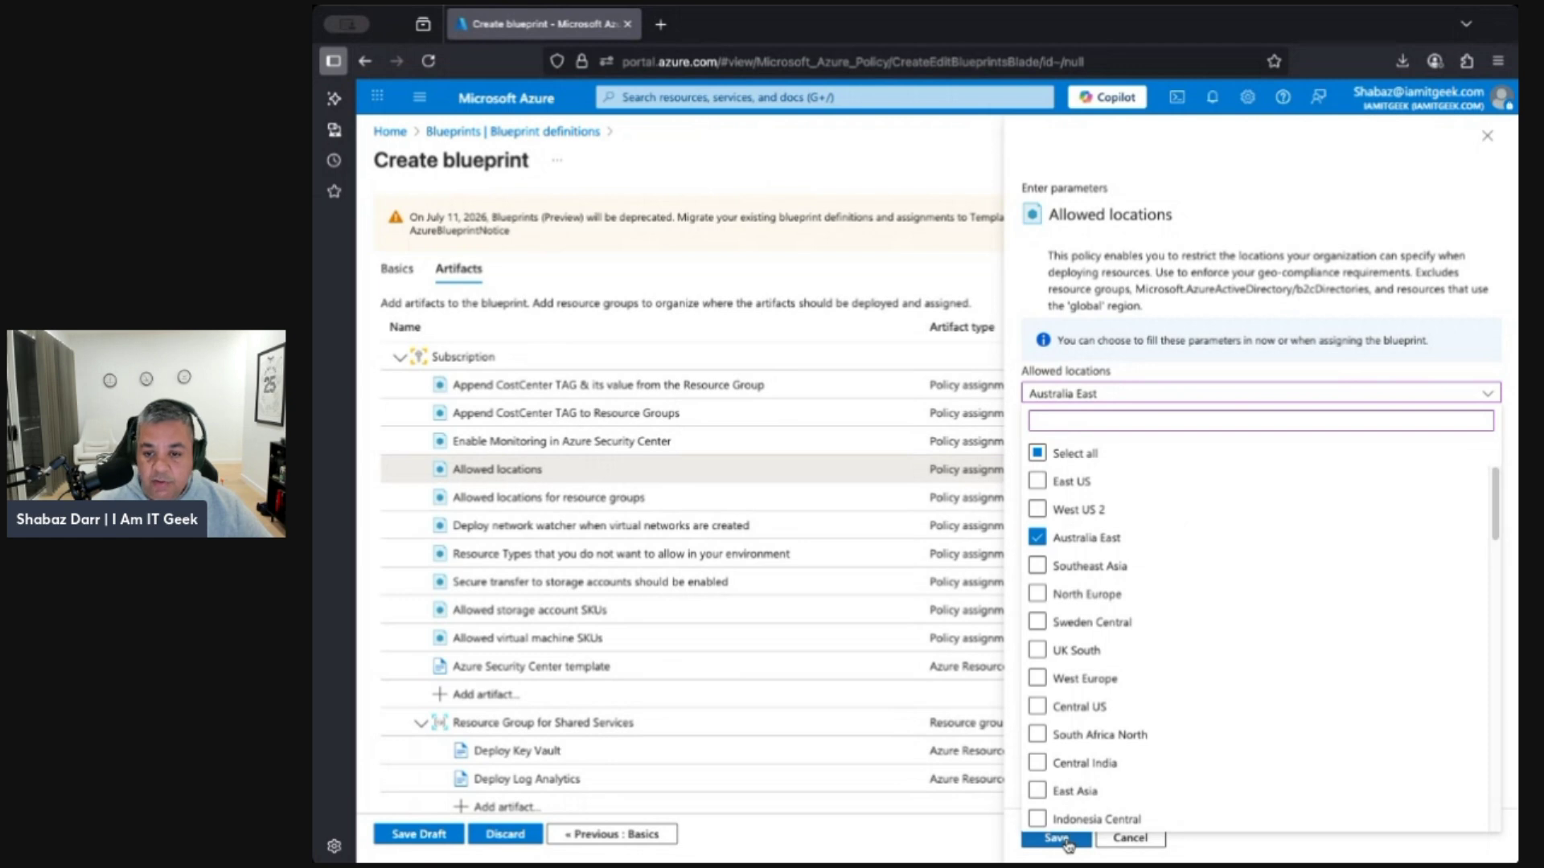
{"action": "left_click", "coordinate": [1056, 838]}
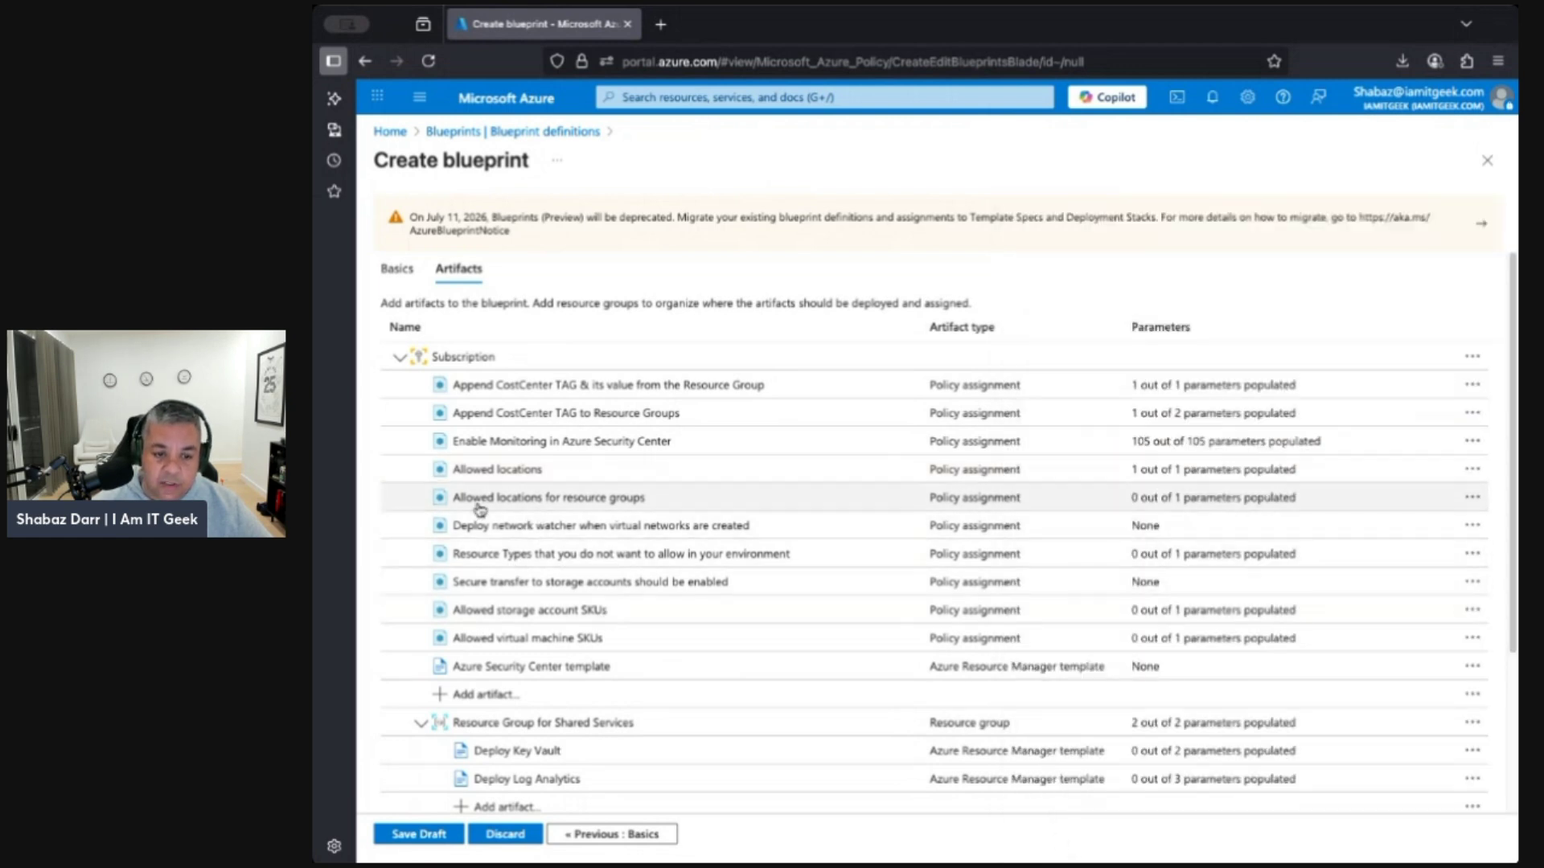
{"action": "left_click", "coordinate": [507, 616]}
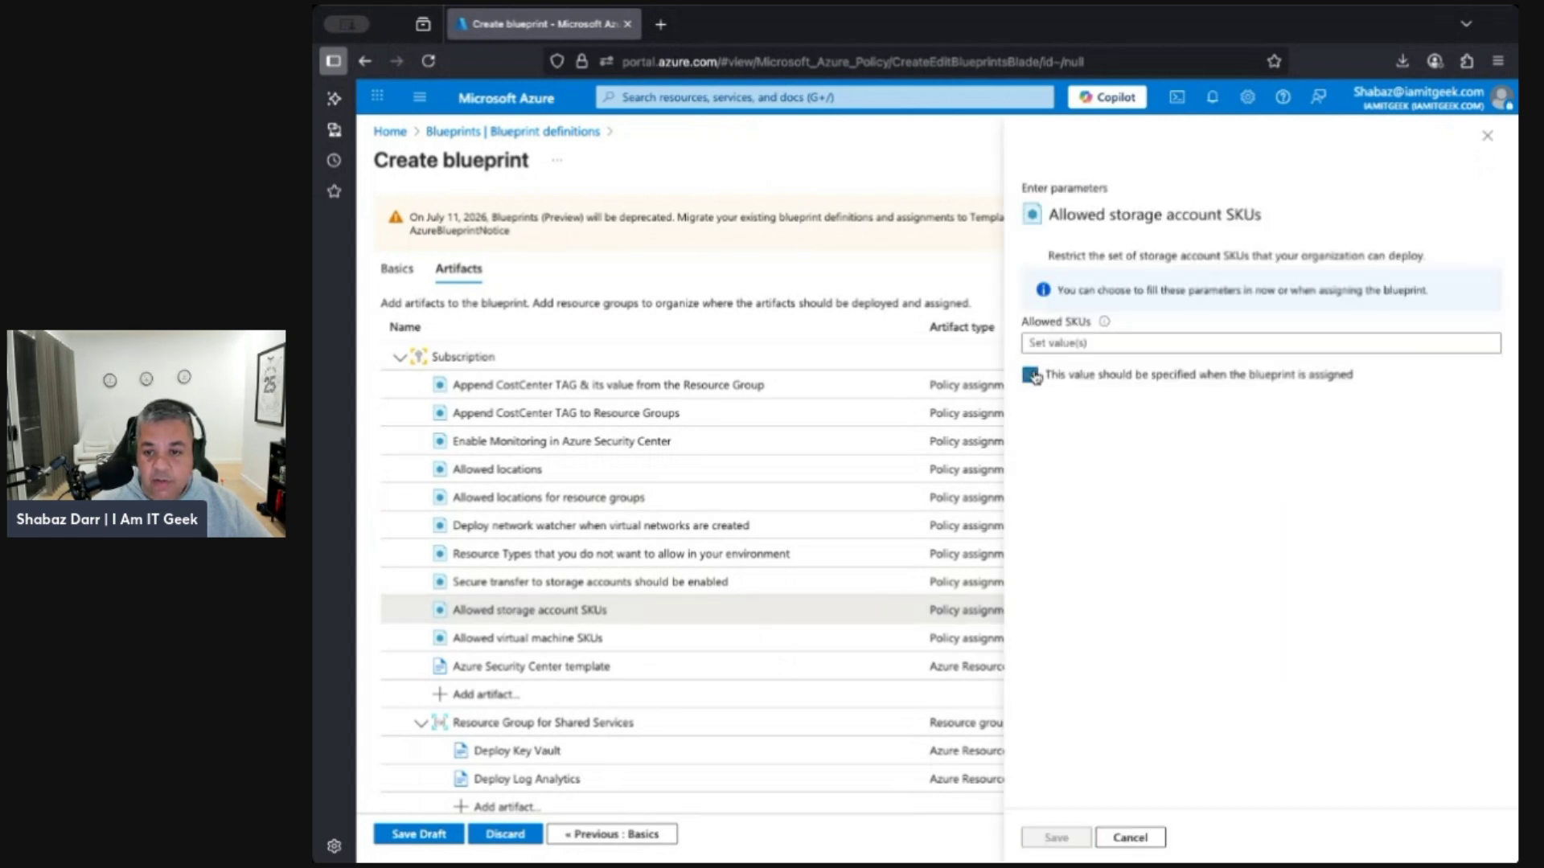
{"action": "left_click", "coordinate": [1100, 343]}
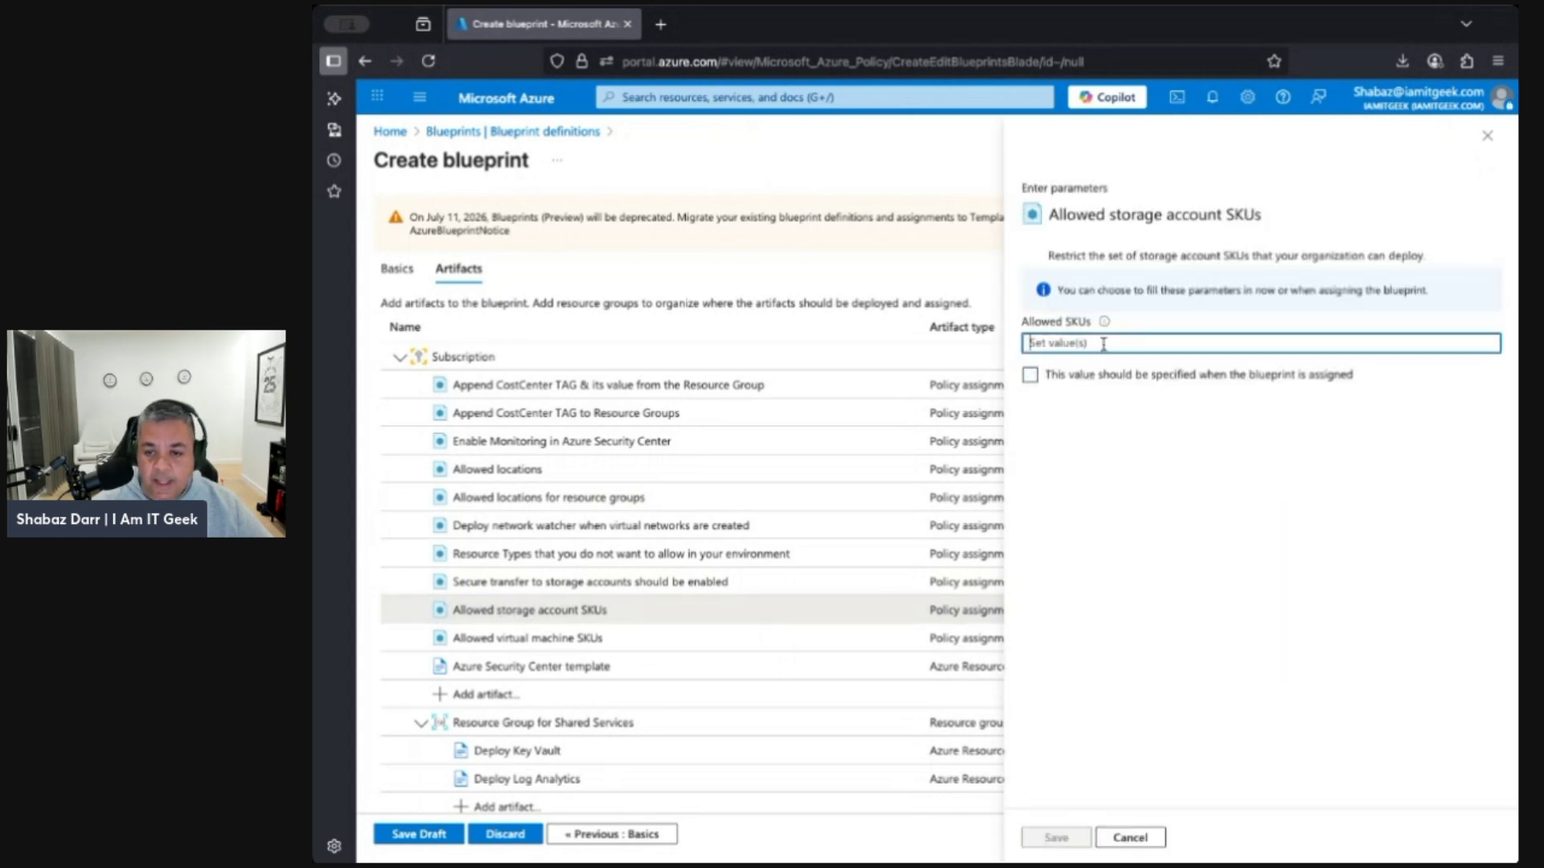
{"action": "mouse_move", "coordinate": [1106, 322]}
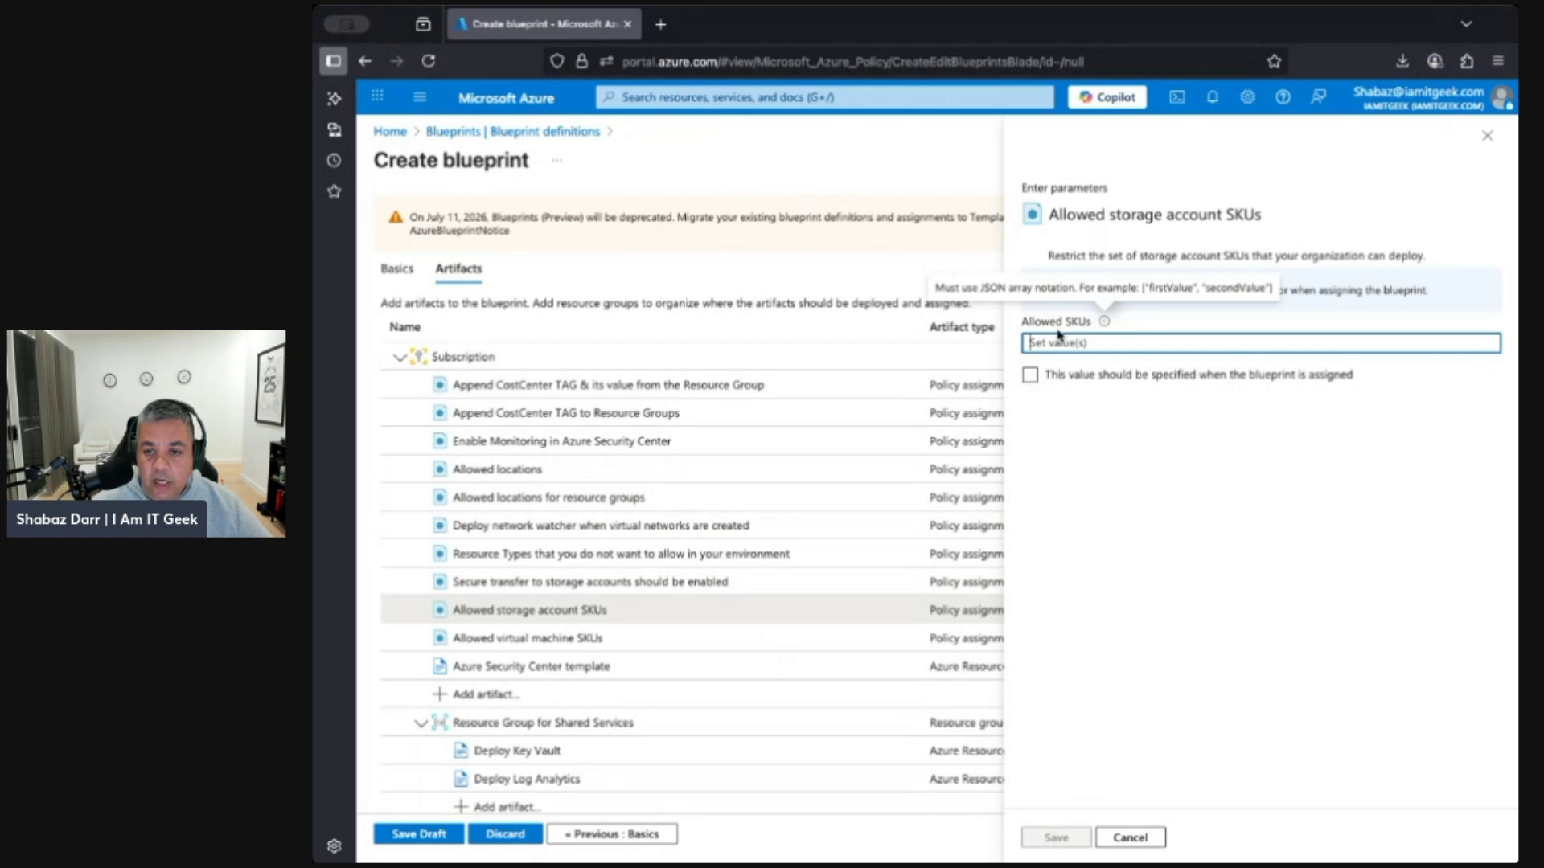
{"action": "left_click", "coordinate": [1129, 837]}
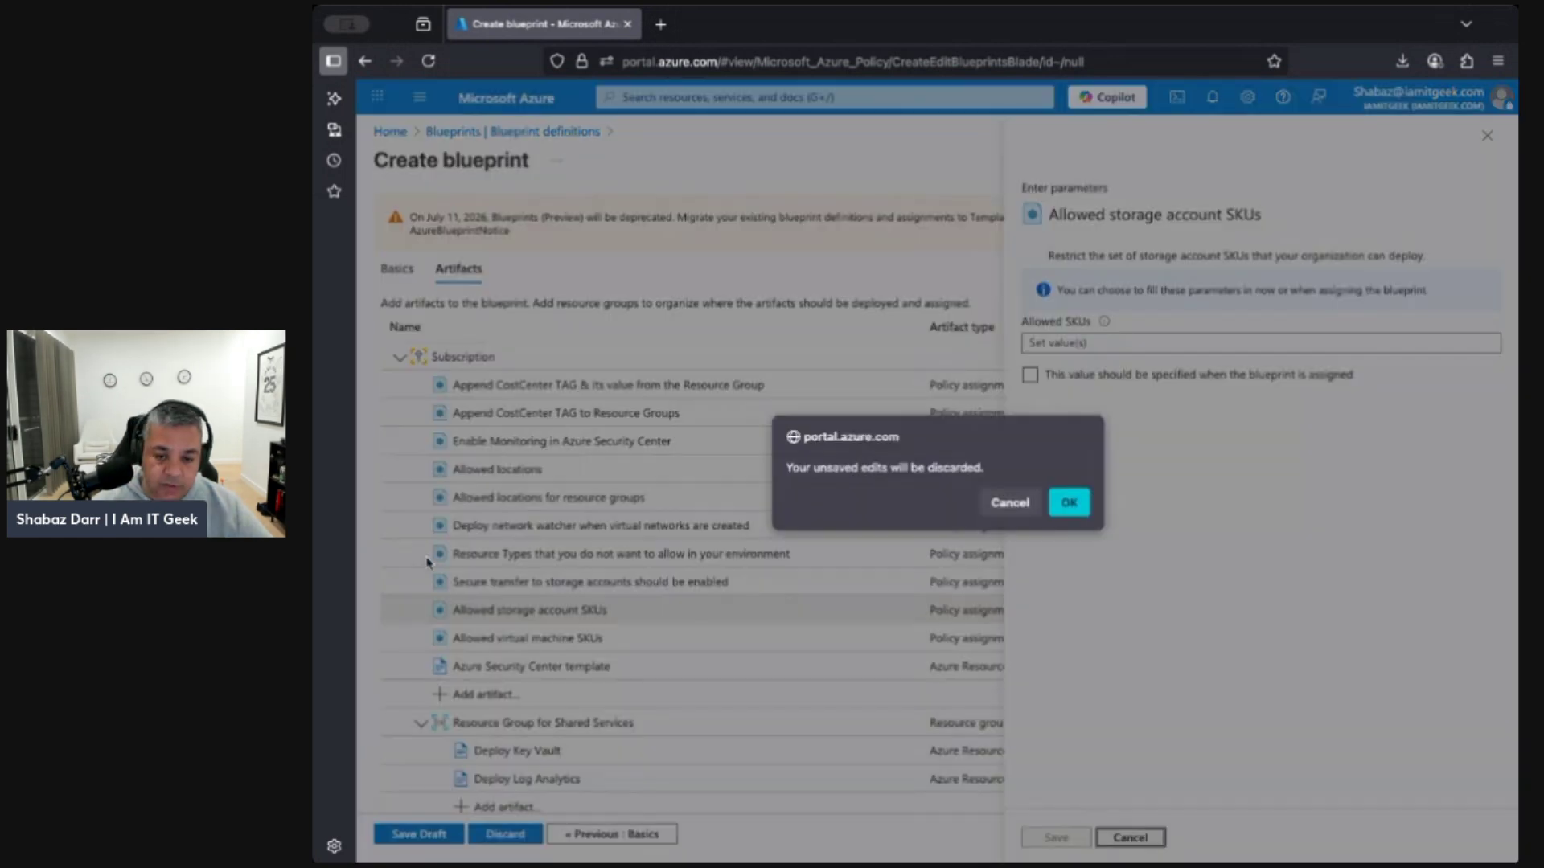
{"action": "left_click", "coordinate": [1068, 502]}
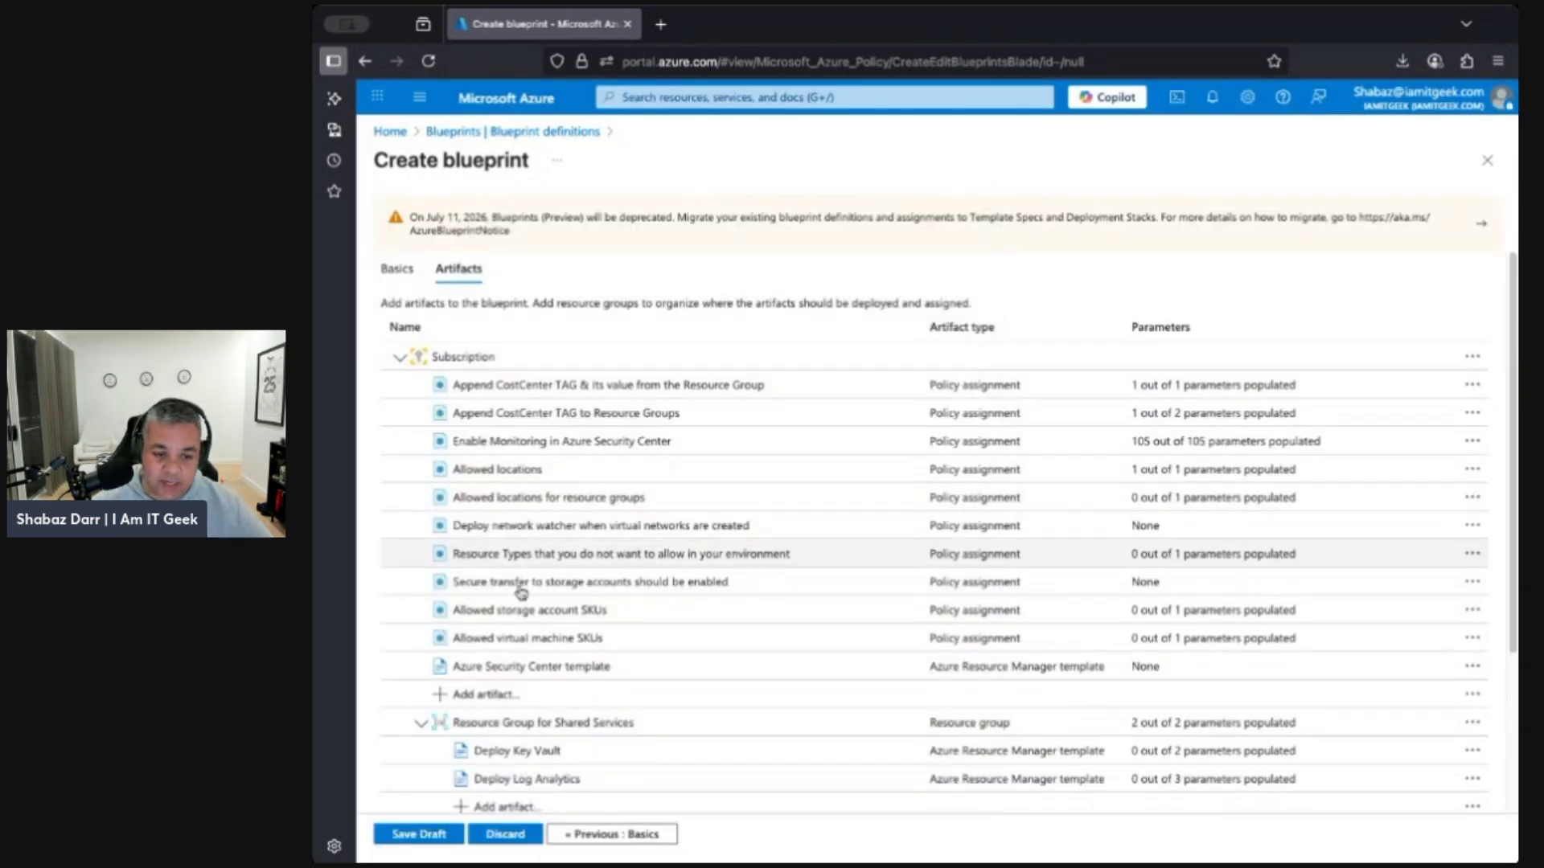
{"action": "left_click", "coordinate": [573, 643]}
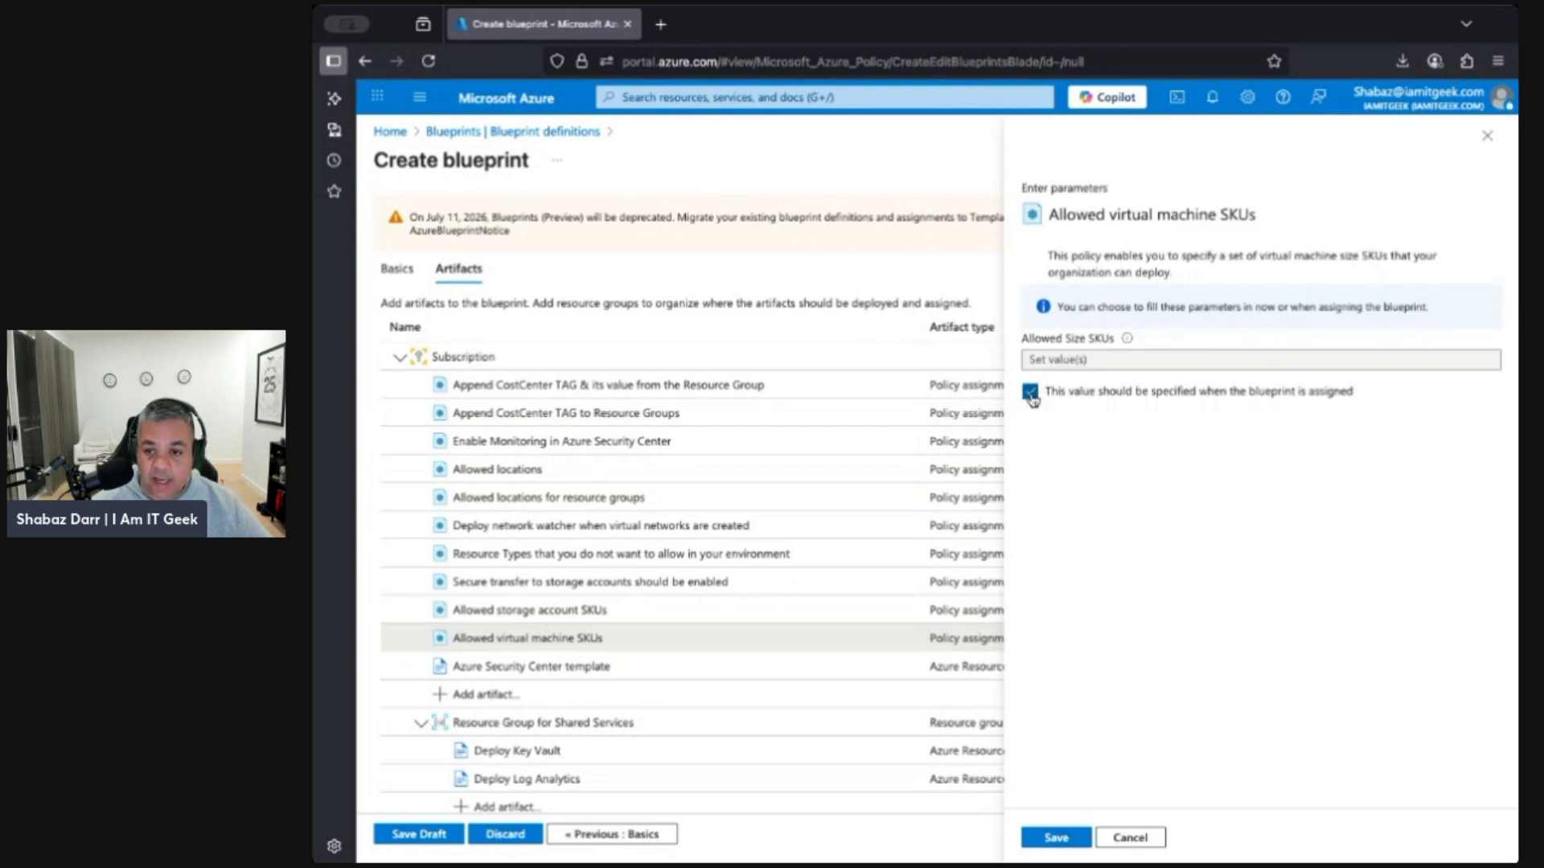
{"action": "left_click", "coordinate": [1030, 393]}
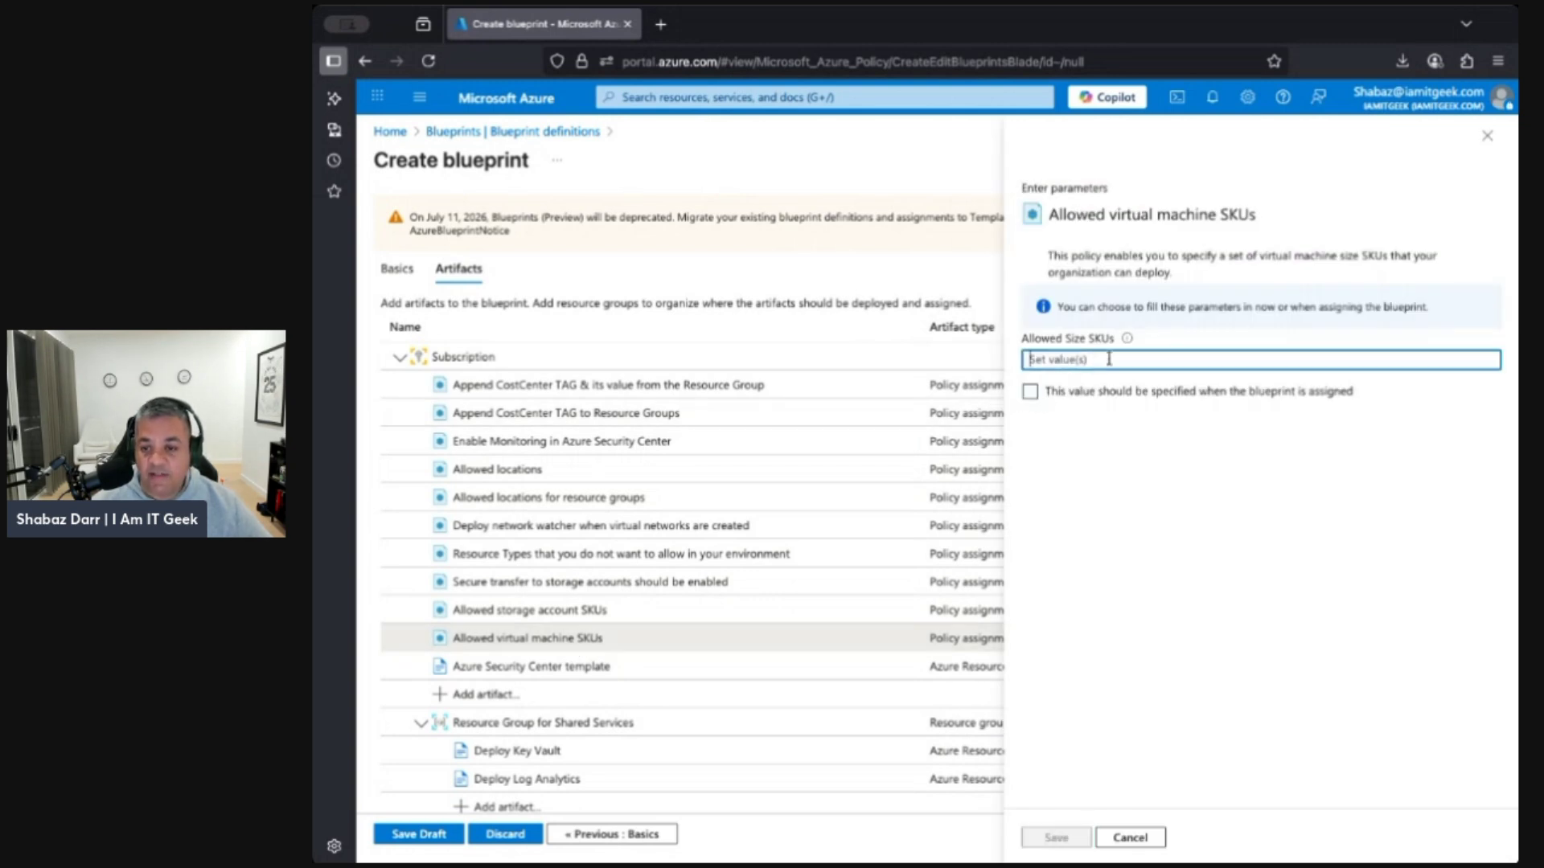
{"action": "left_click", "coordinate": [1030, 392]}
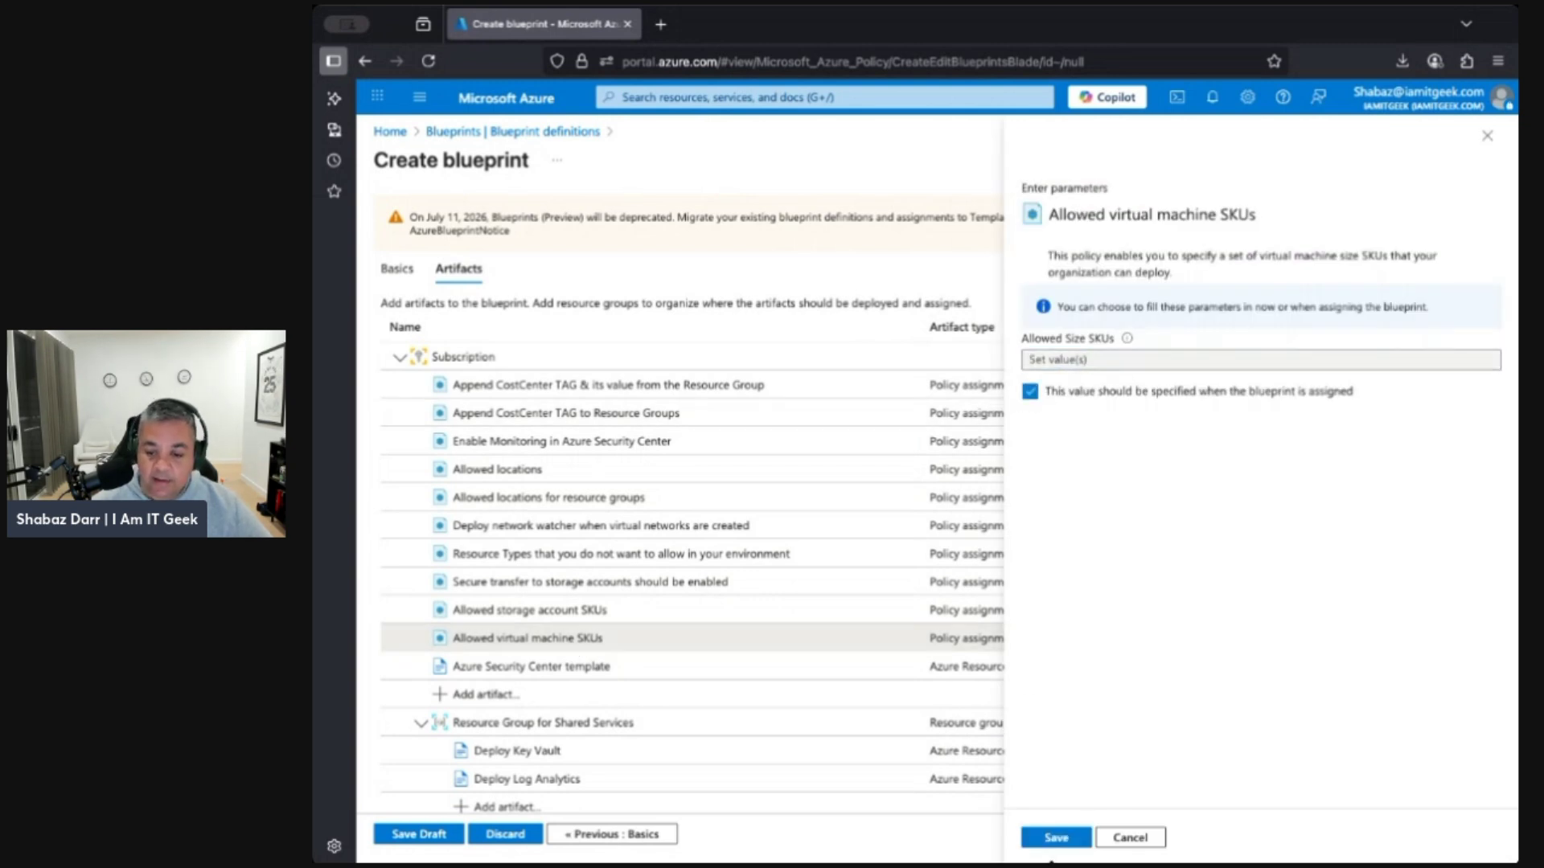
{"action": "left_click", "coordinate": [1156, 839]}
{"action": "left_click", "coordinate": [1070, 503]}
Review the remaining resource group artifacts and save the blueprint as a draft
{"action": "scroll", "coordinate": [525, 633], "scroll_direction": "down", "scroll_amount": 1}
{"action": "scroll", "coordinate": [526, 633], "scroll_direction": "down", "scroll_amount": 3}
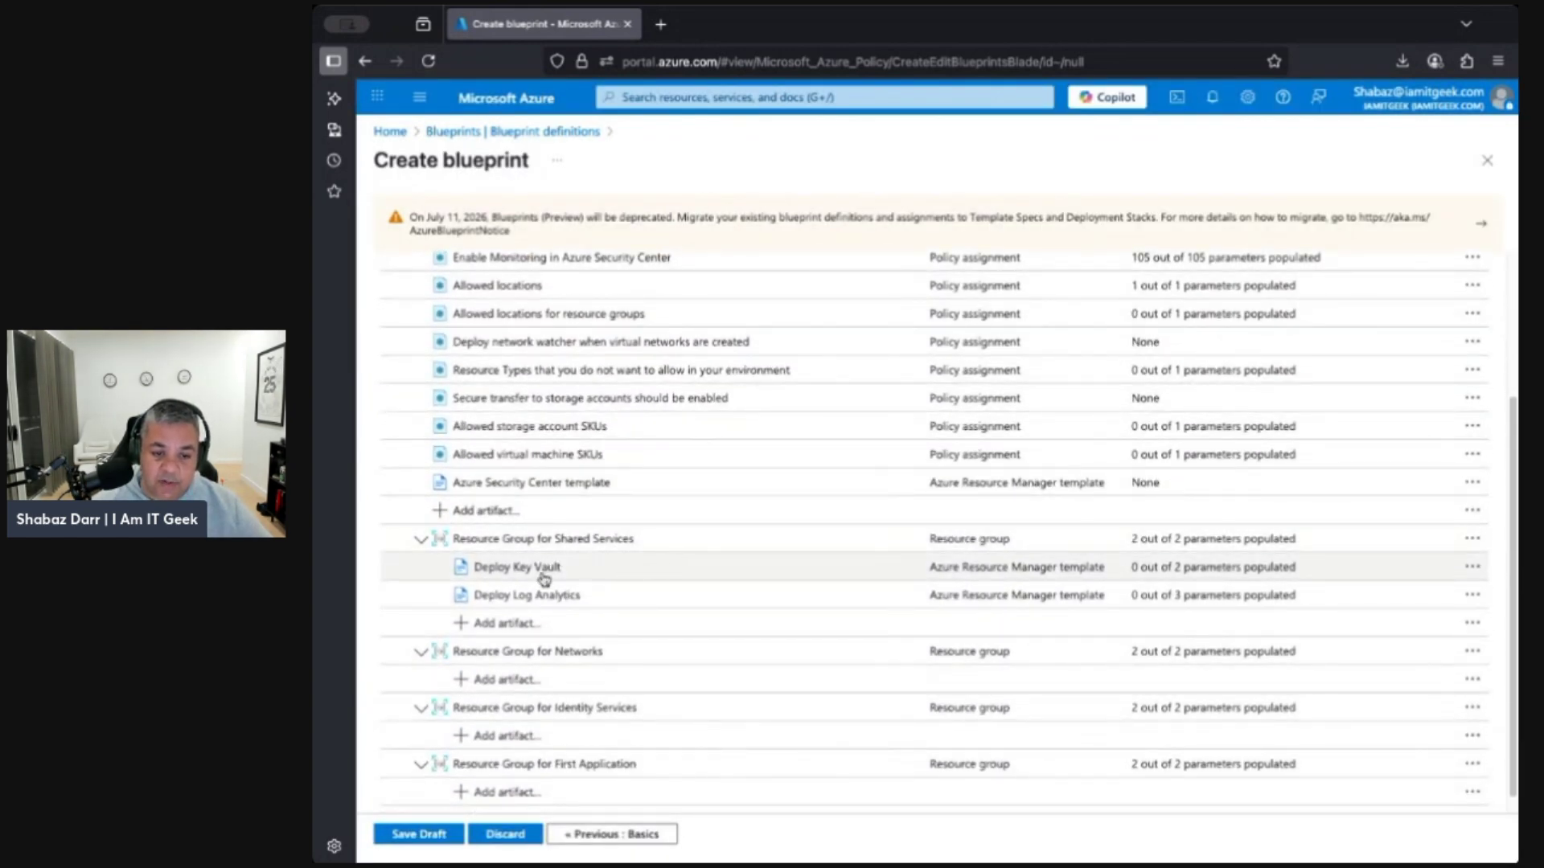
{"action": "scroll", "coordinate": [630, 603], "scroll_direction": "down", "scroll_amount": 1}
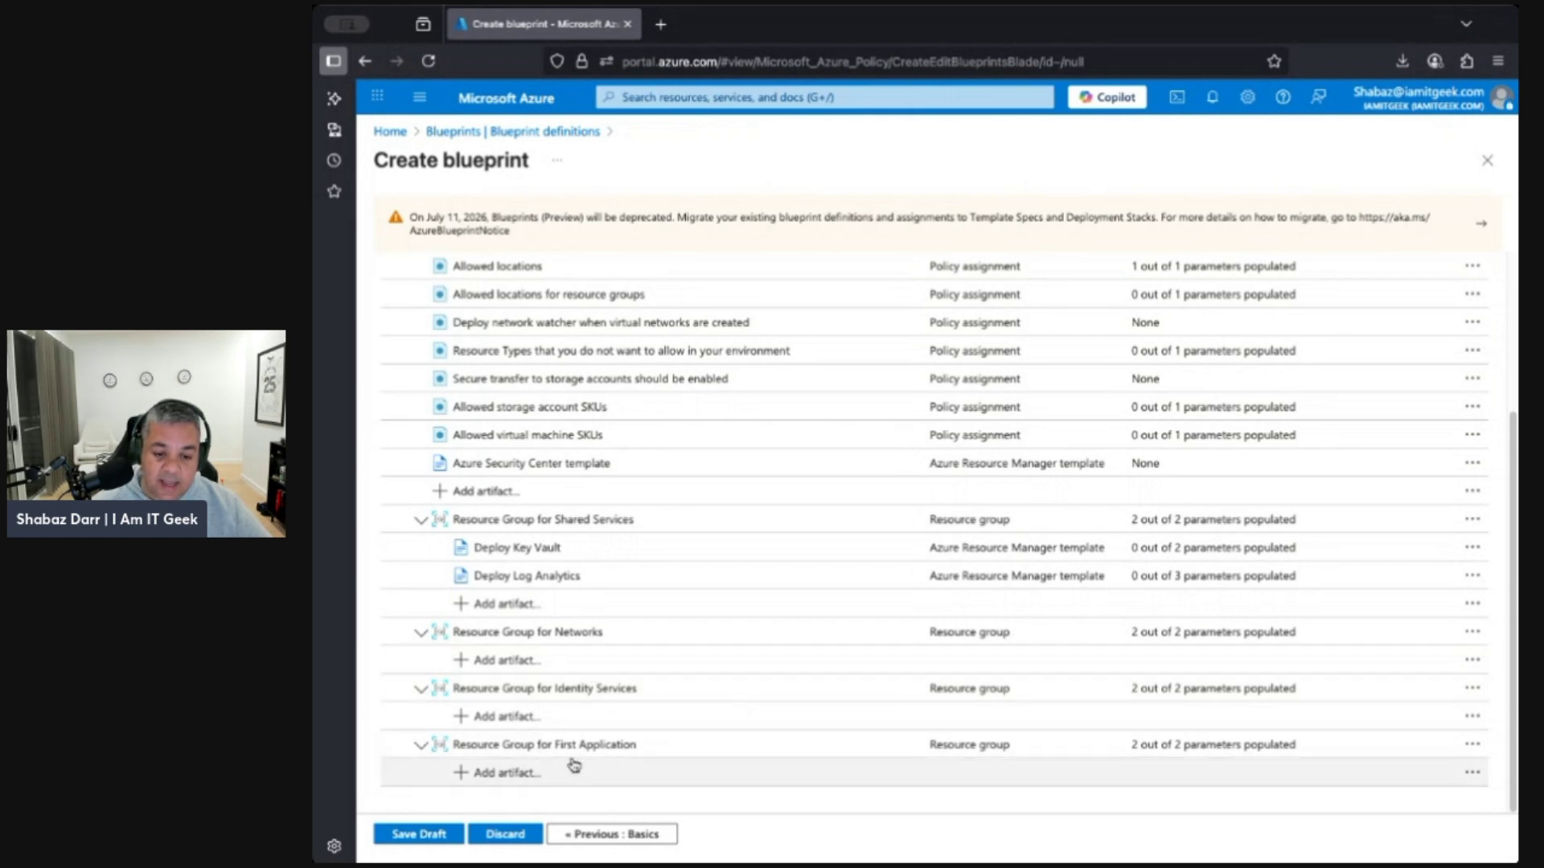
{"action": "left_click", "coordinate": [419, 836]}
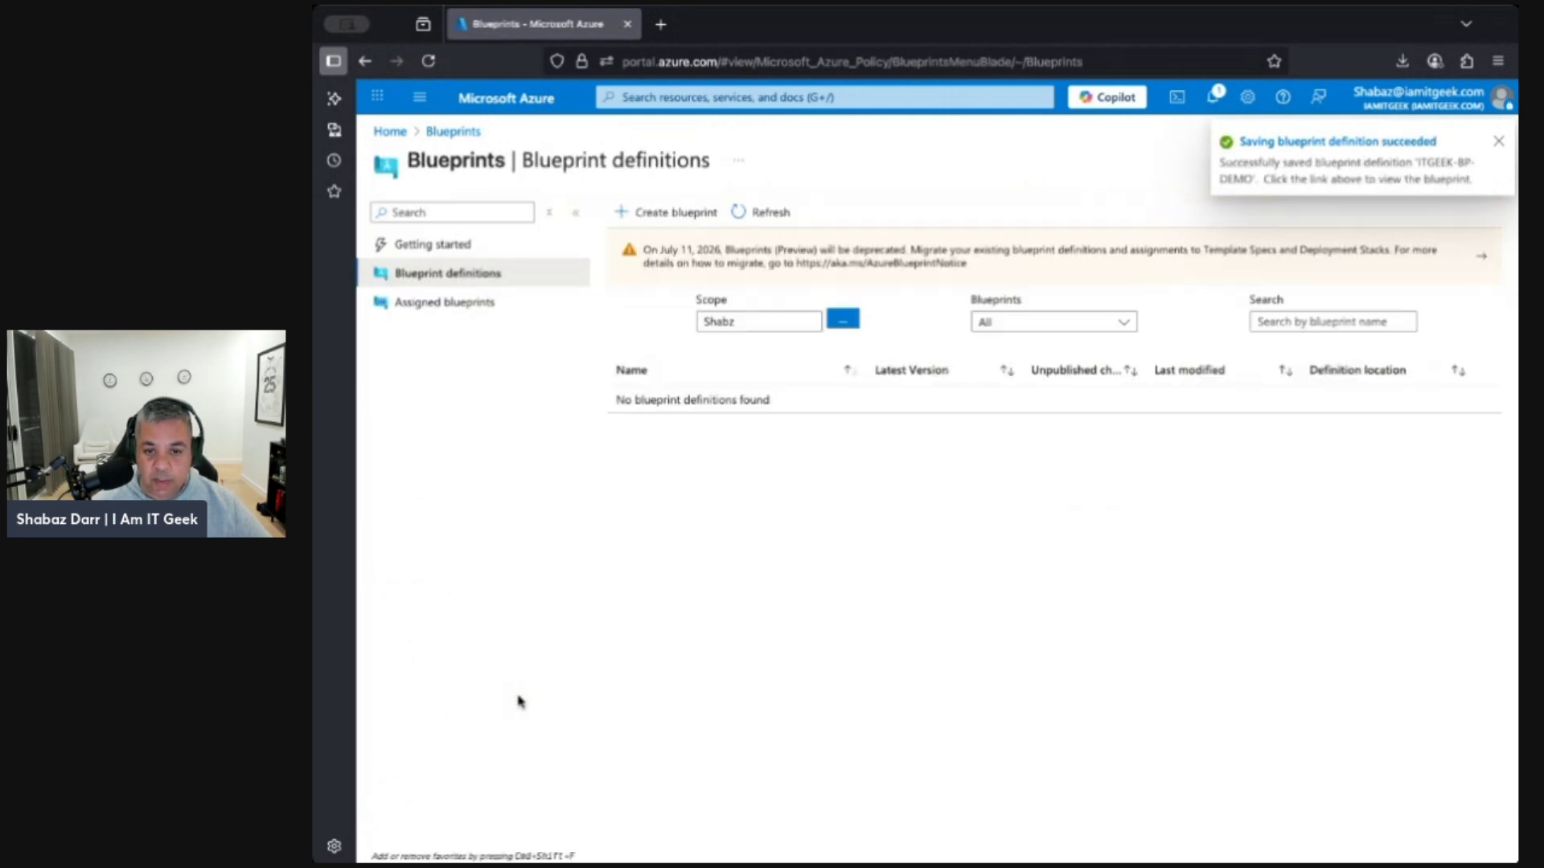
Refresh the blueprint definitions list repeatedly to check for the saved ITGEEK-BP-DEMO blueprint
{"action": "left_click", "coordinate": [770, 214]}
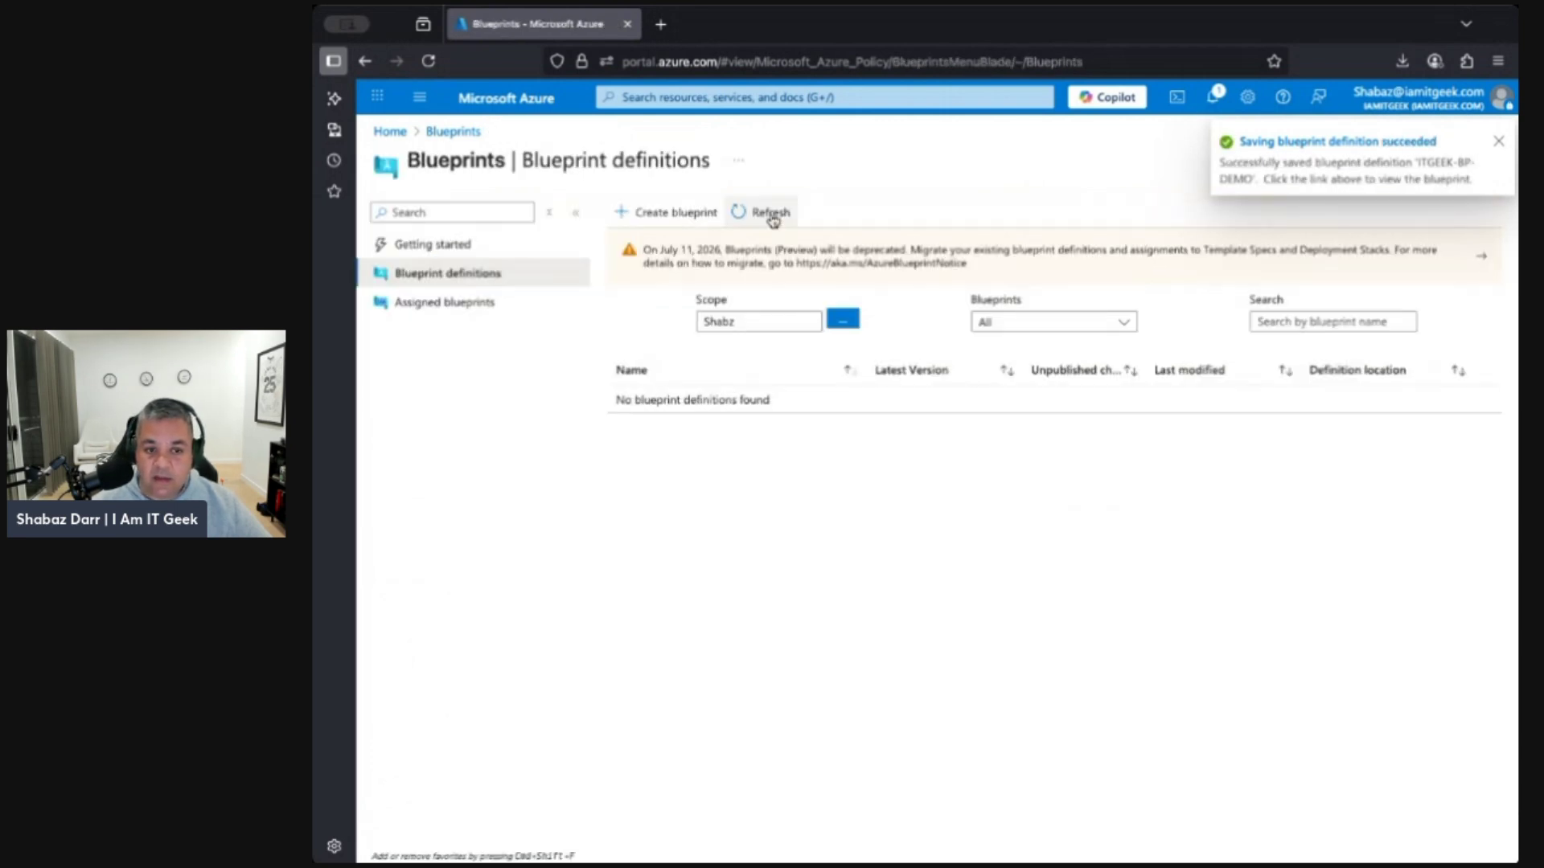
{"action": "left_click", "coordinate": [778, 209]}
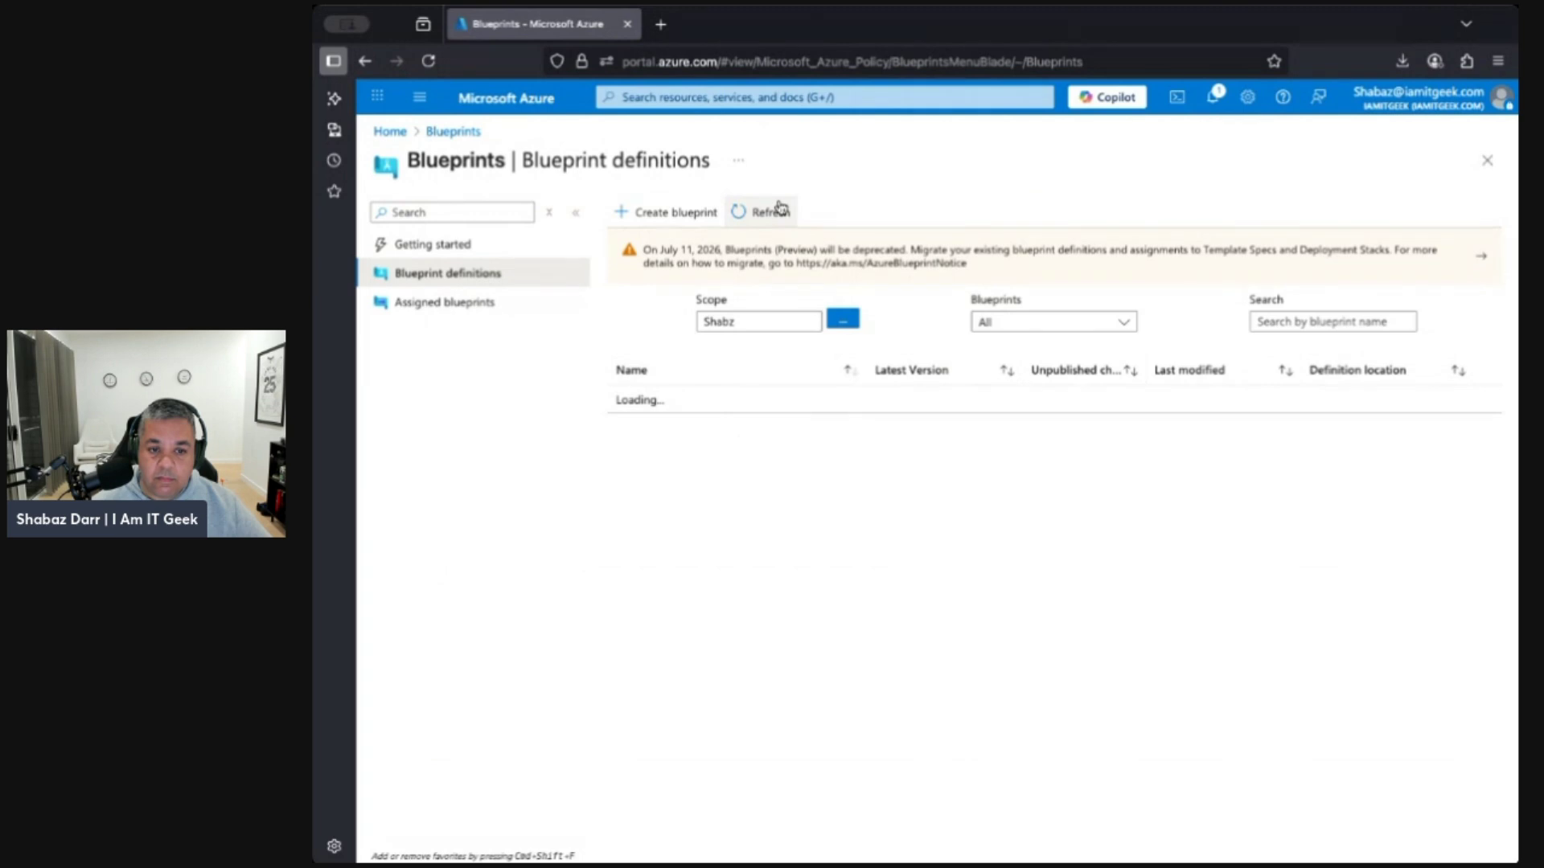
{"action": "left_click", "coordinate": [778, 209]}
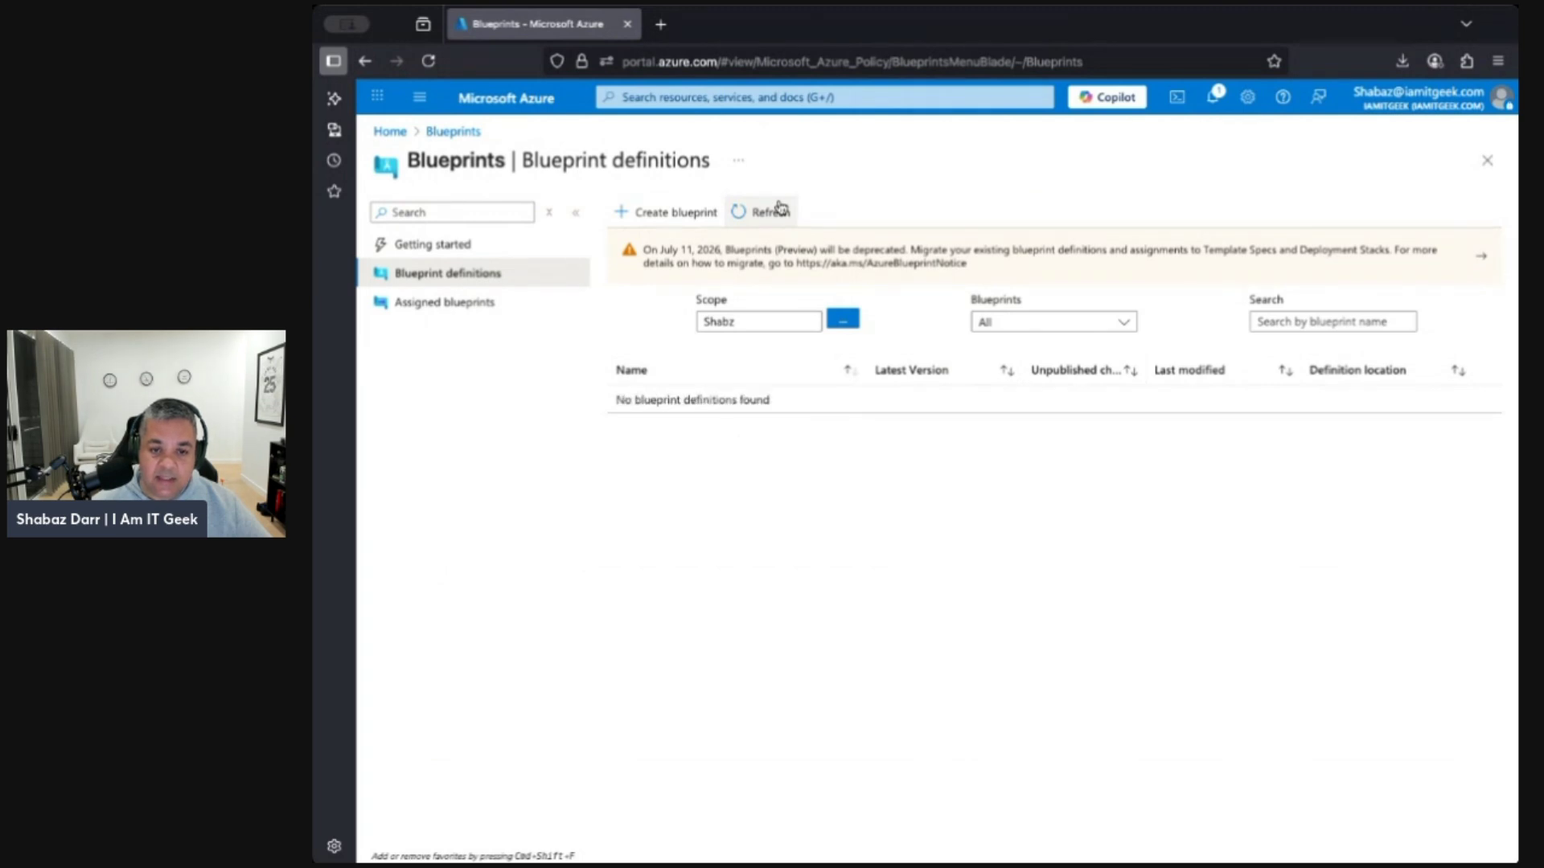
{"action": "left_click", "coordinate": [779, 208]}
{"action": "left_click", "coordinate": [778, 208]}
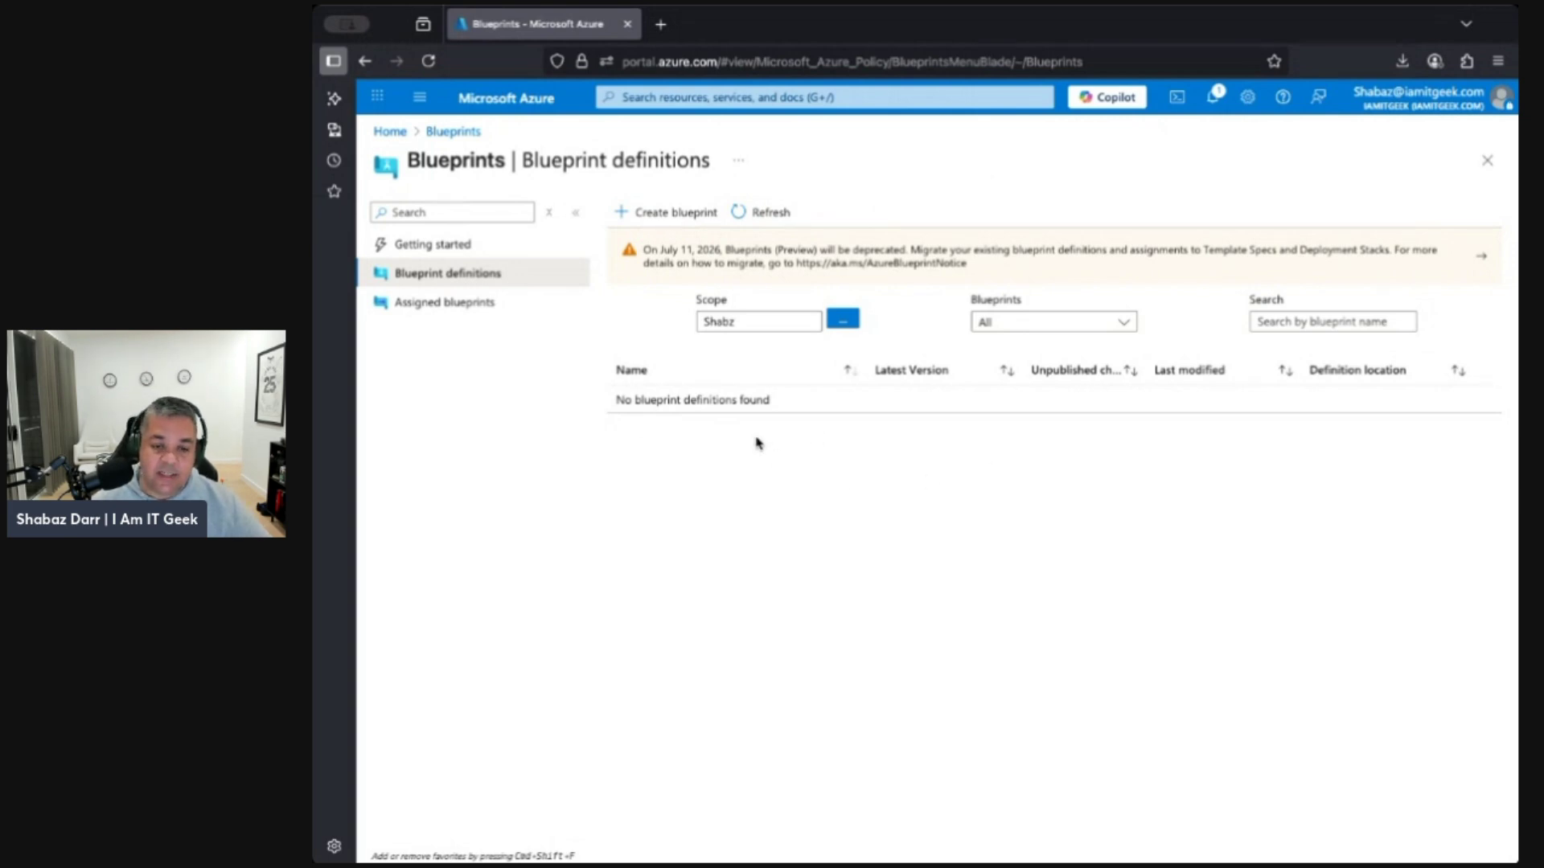
{"action": "left_click", "coordinate": [744, 211]}
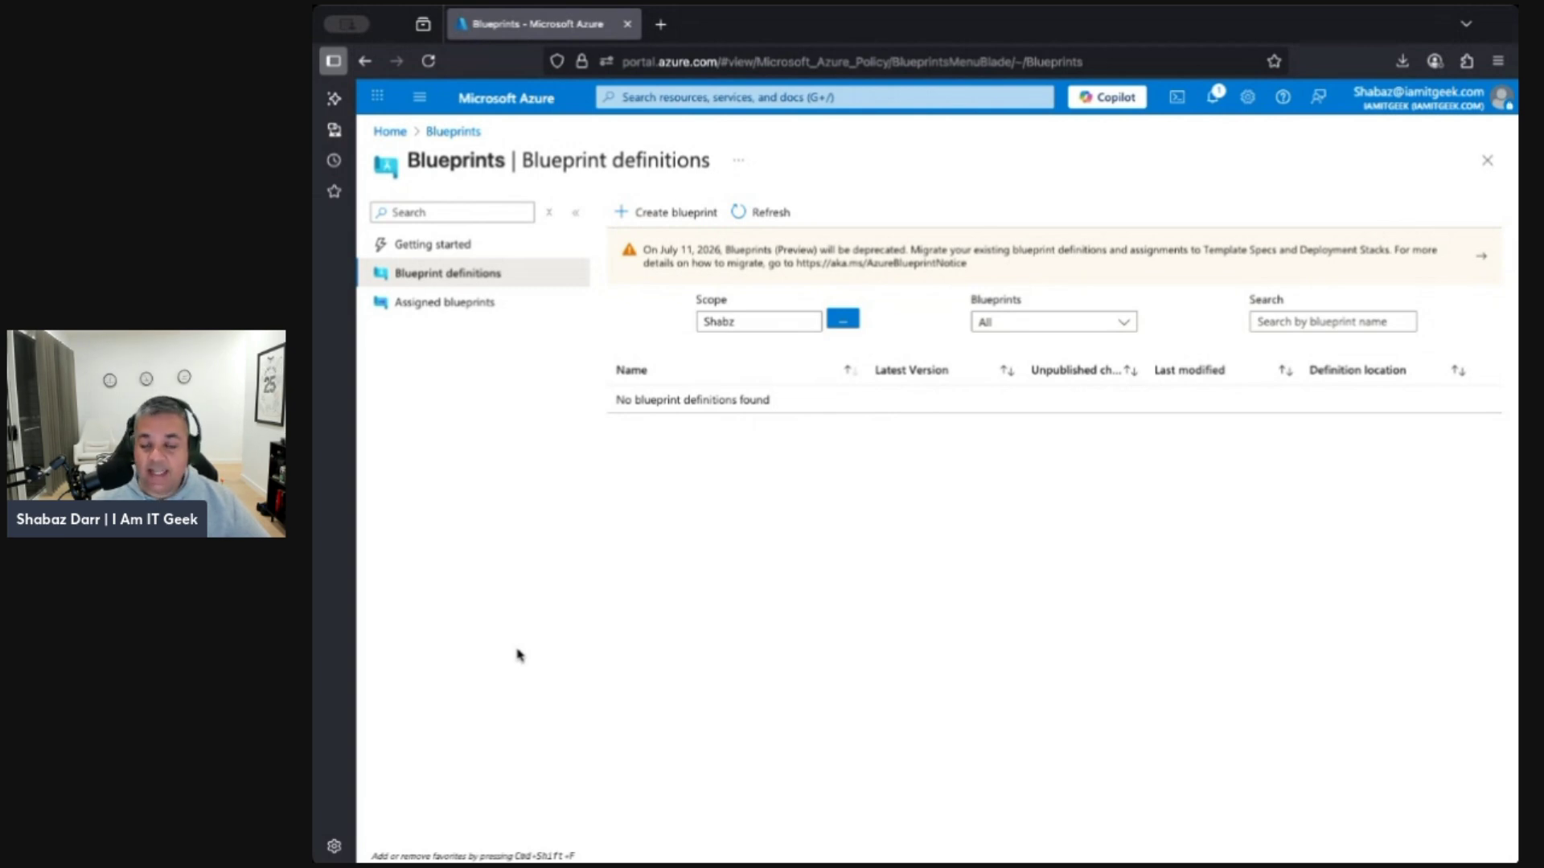
{"action": "left_click", "coordinate": [744, 212]}
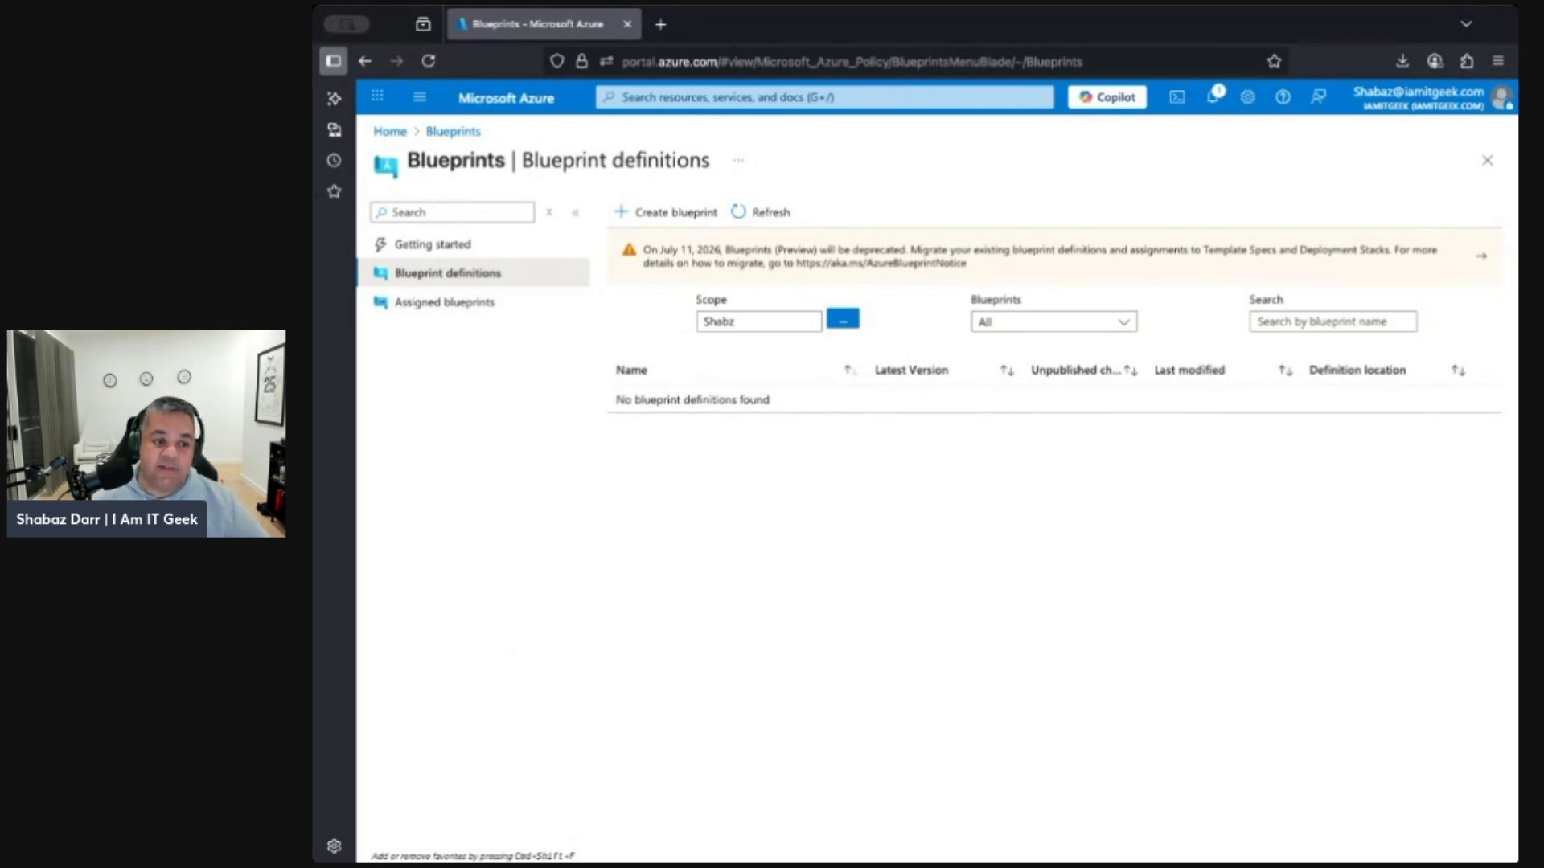